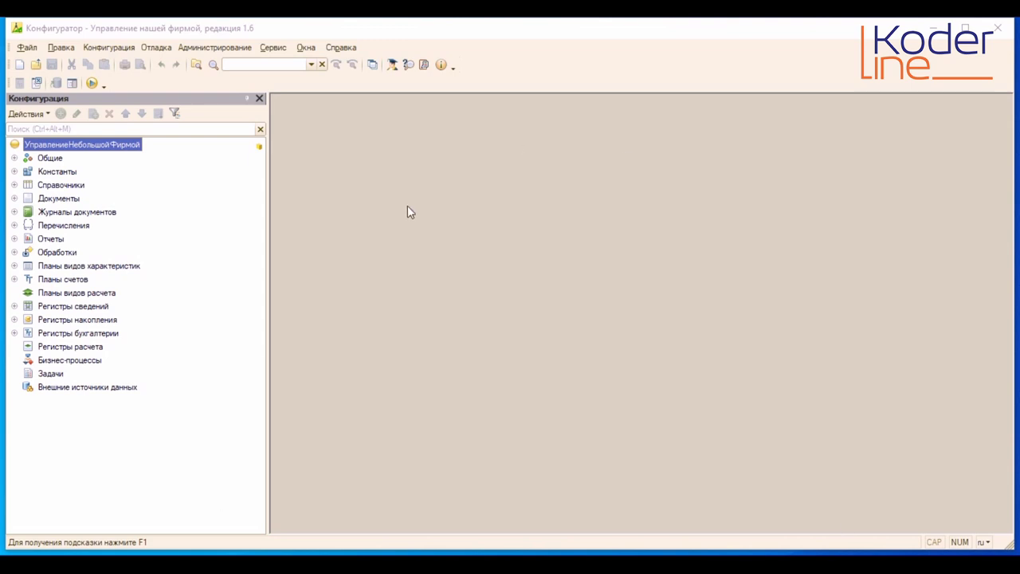
Open the comparison and merging parameters and go through the listed external merge programs.
click(273, 47)
click(310, 207)
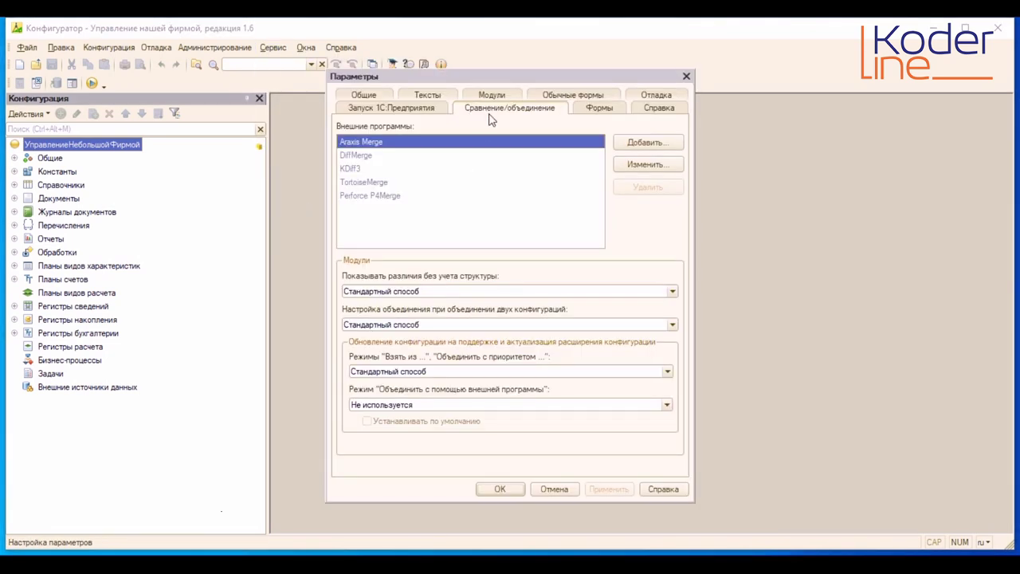
click(366, 155)
click(351, 169)
click(364, 183)
click(375, 196)
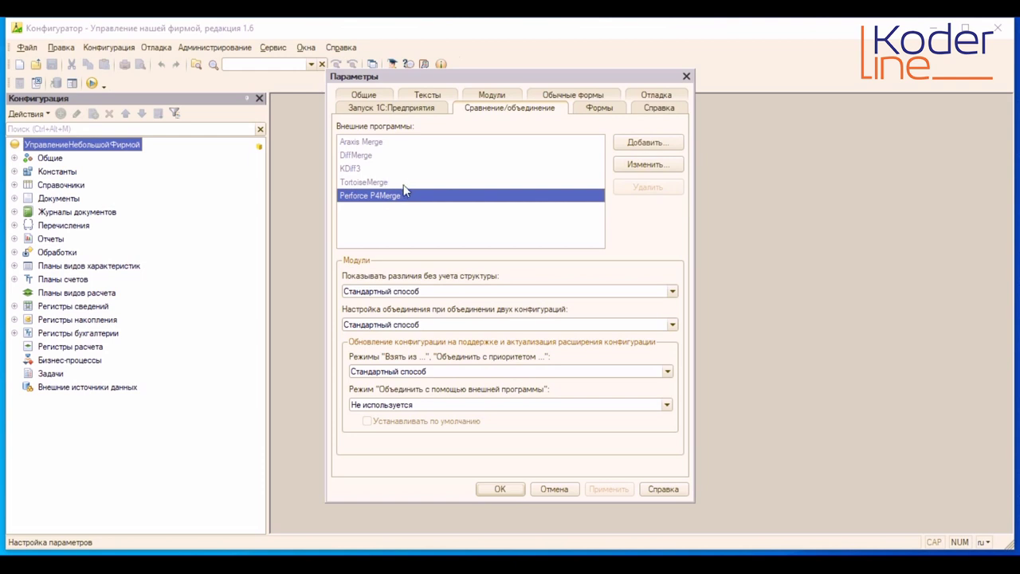
Set the executable file of the KDiff3 external program to C:\Program Files\KDiff3\kdiff3.exe.
click(355, 171)
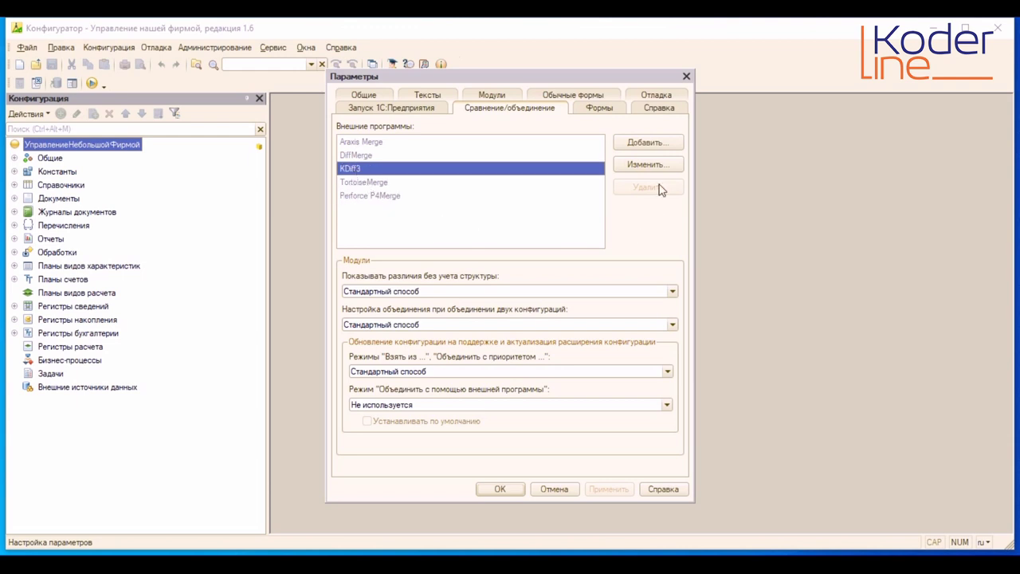
click(648, 164)
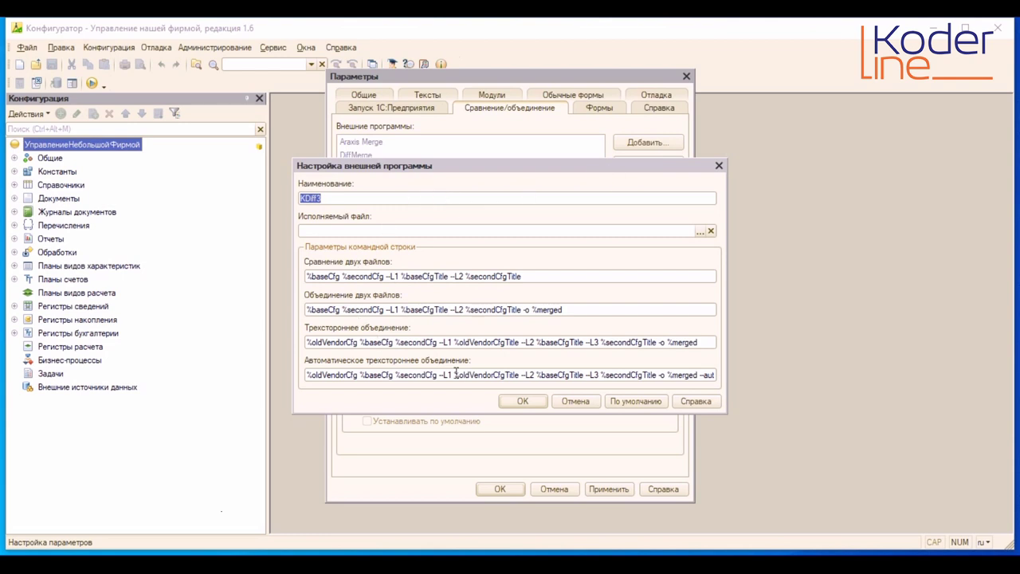
click(383, 230)
click(700, 231)
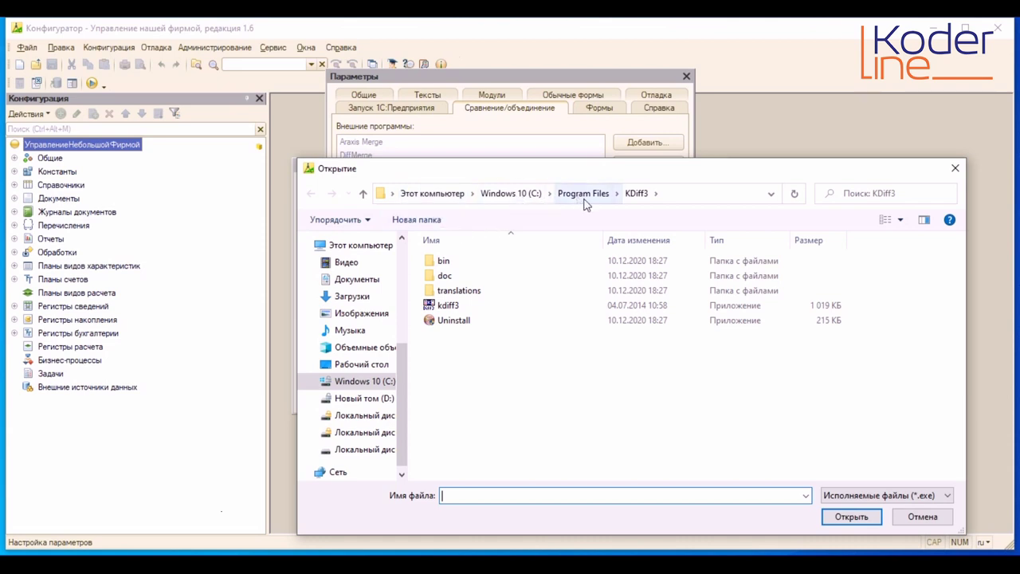
click(446, 308)
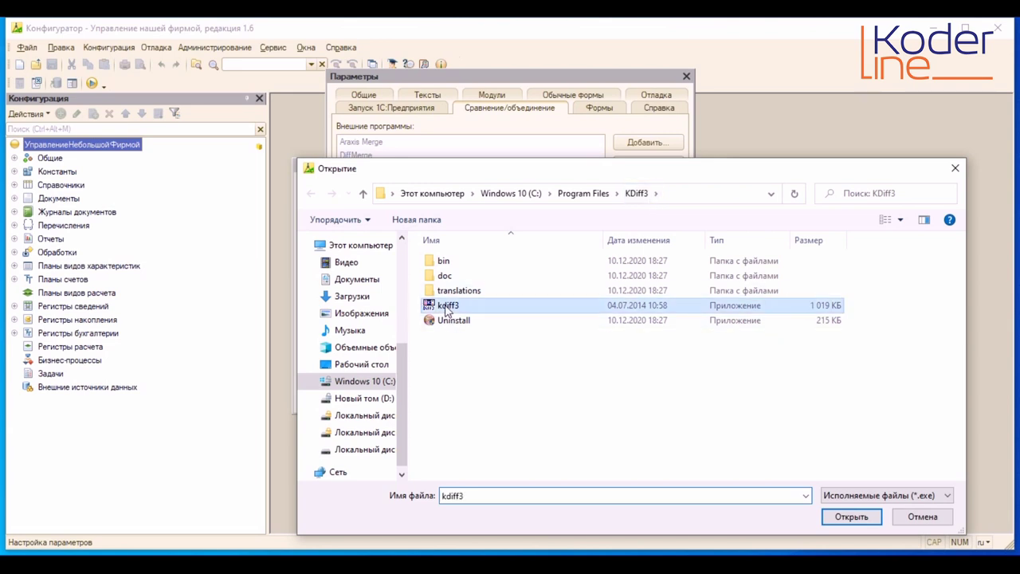
click(851, 517)
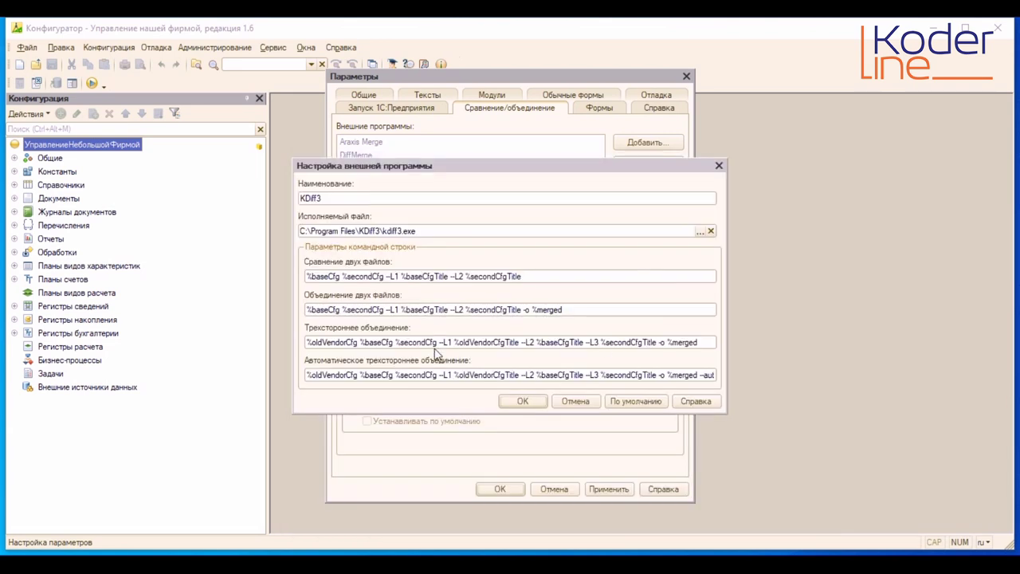
click(523, 400)
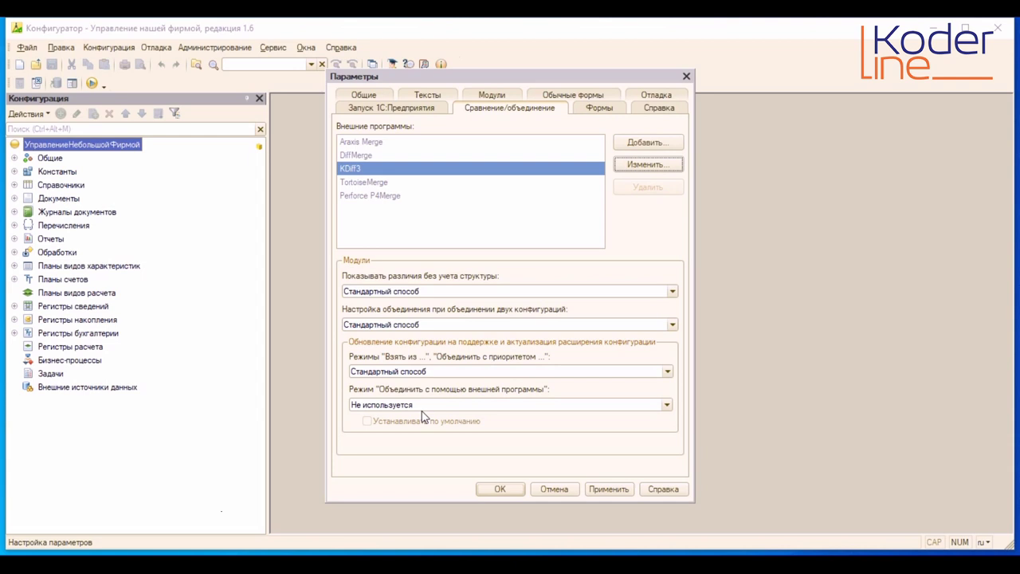
Set the mode "Объединить с помощью внешней программы" to KDiff3 and save the parameters.
click(667, 406)
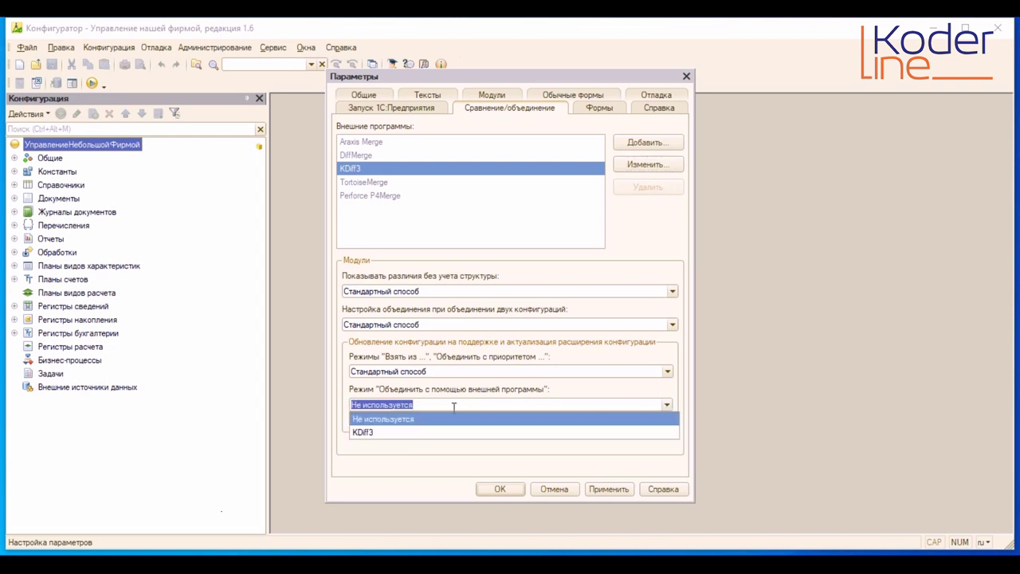
click(360, 434)
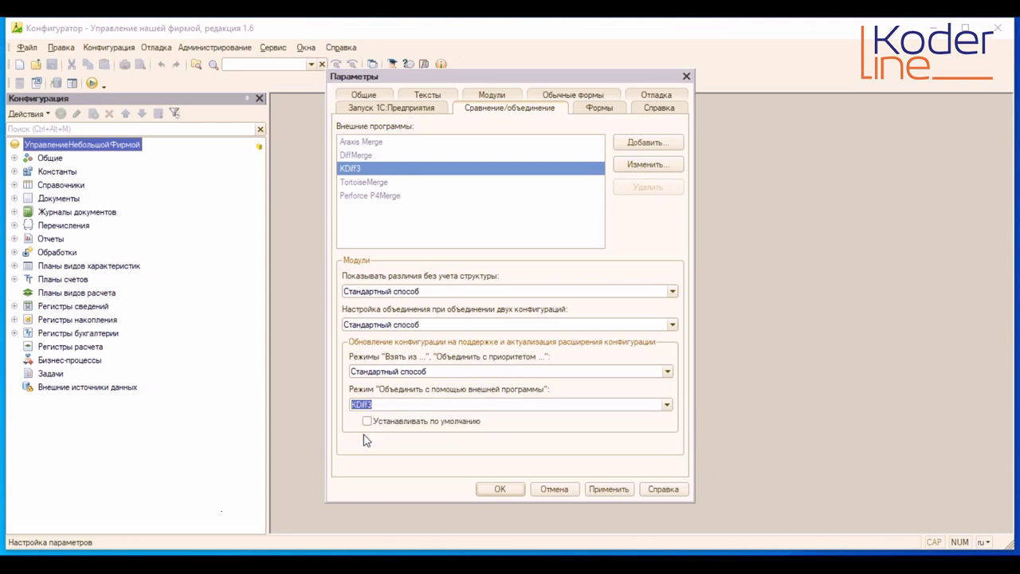
click(502, 489)
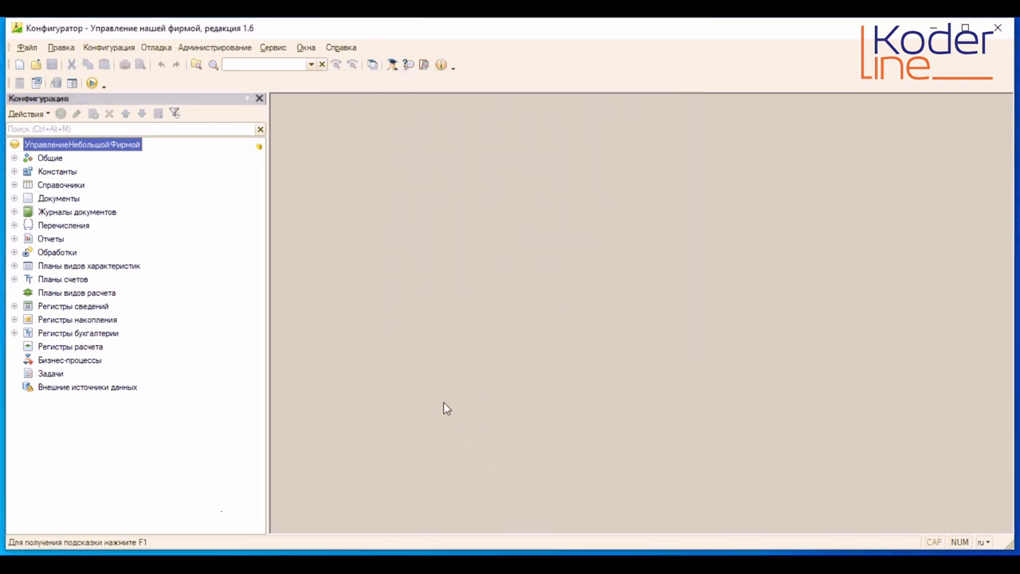
Start a support update of the configuration and search for available updates in the current template and update catalogs.
click(111, 50)
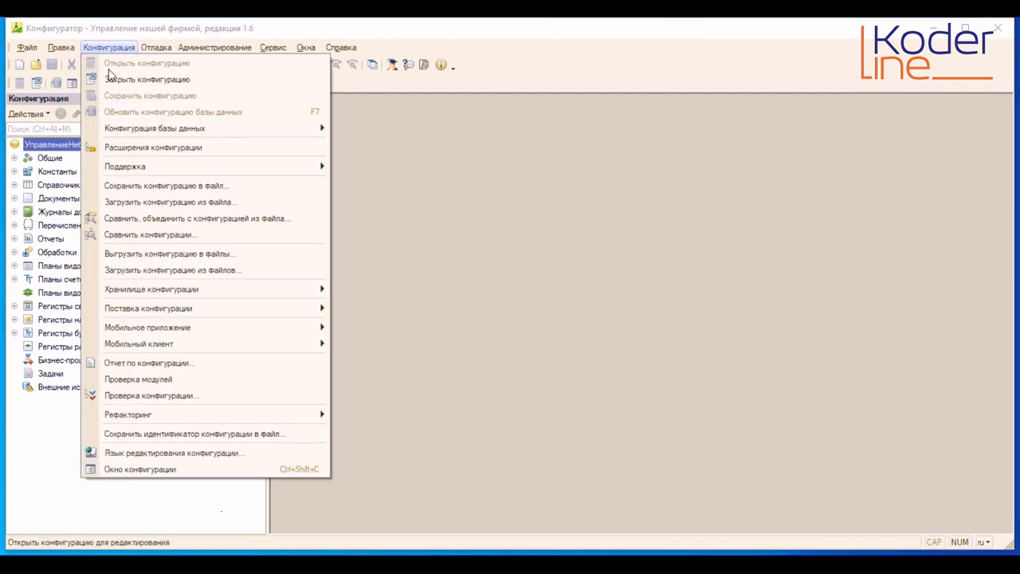
mouse_move(121, 129)
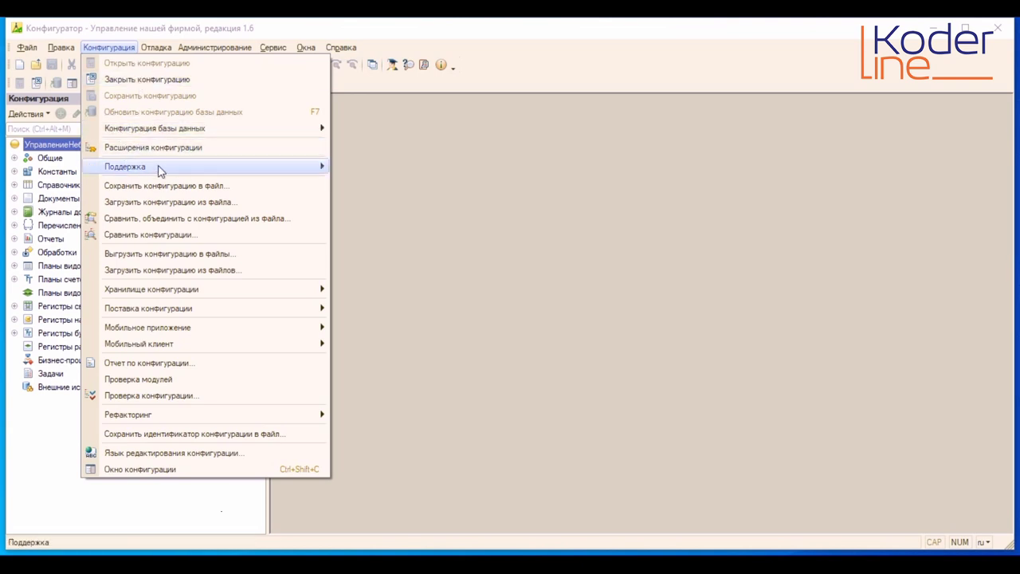
mouse_move(160, 167)
click(441, 171)
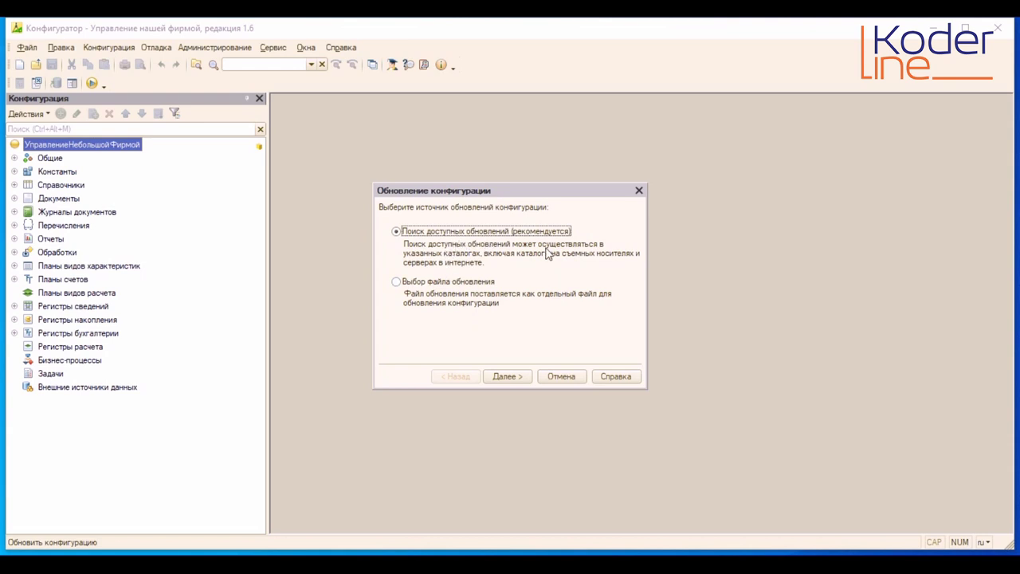
click(505, 380)
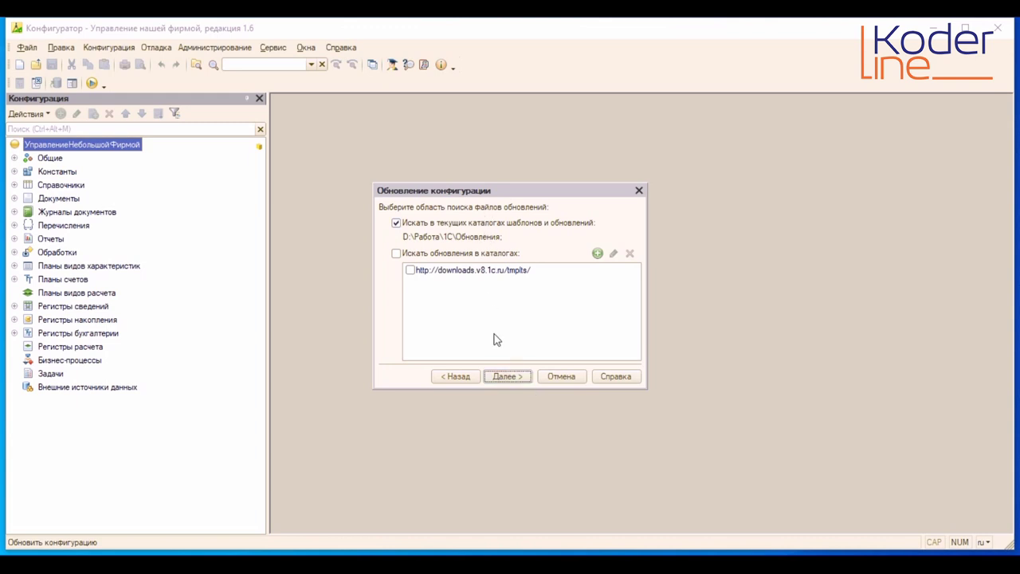
click(514, 383)
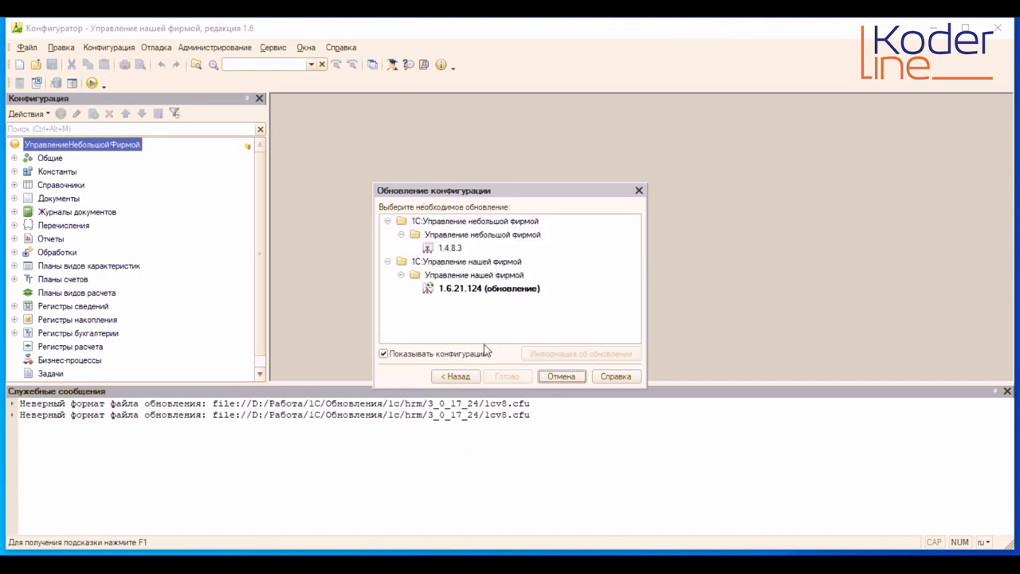
Choose update 1.6.21.124 of Управление нашей фирмой and continue to the comparison with the new vendor configuration.
click(465, 293)
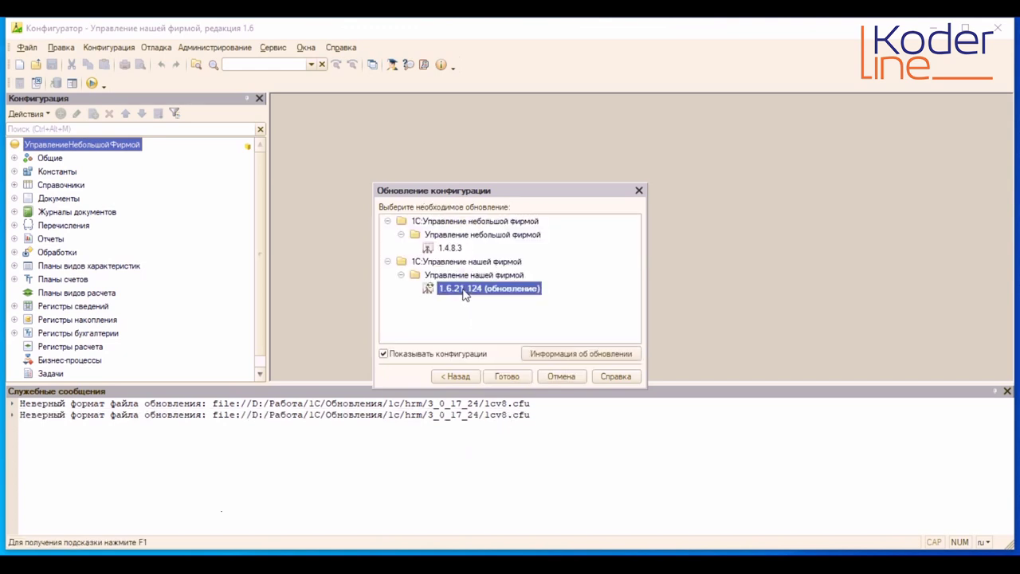
click(510, 376)
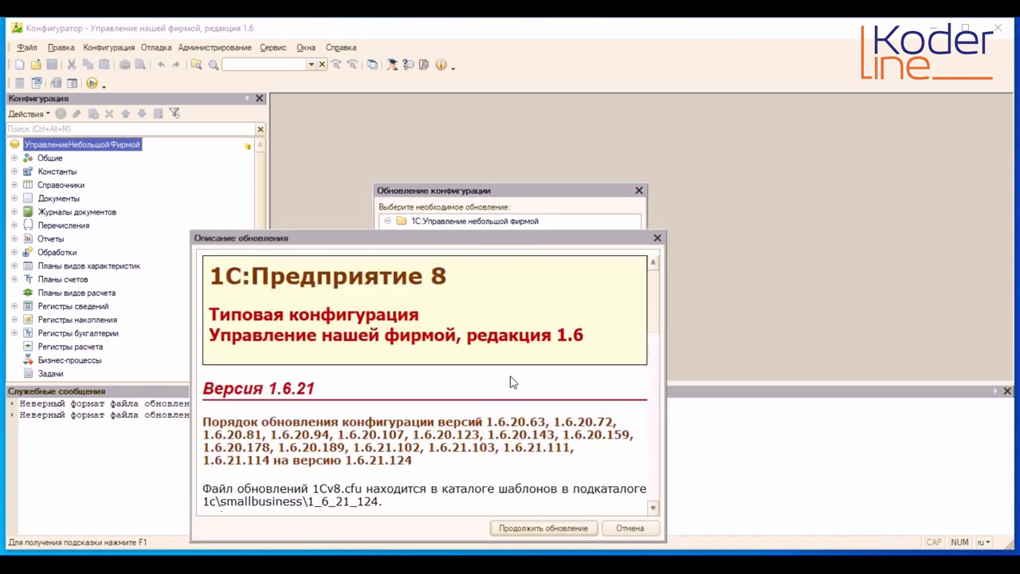
click(537, 530)
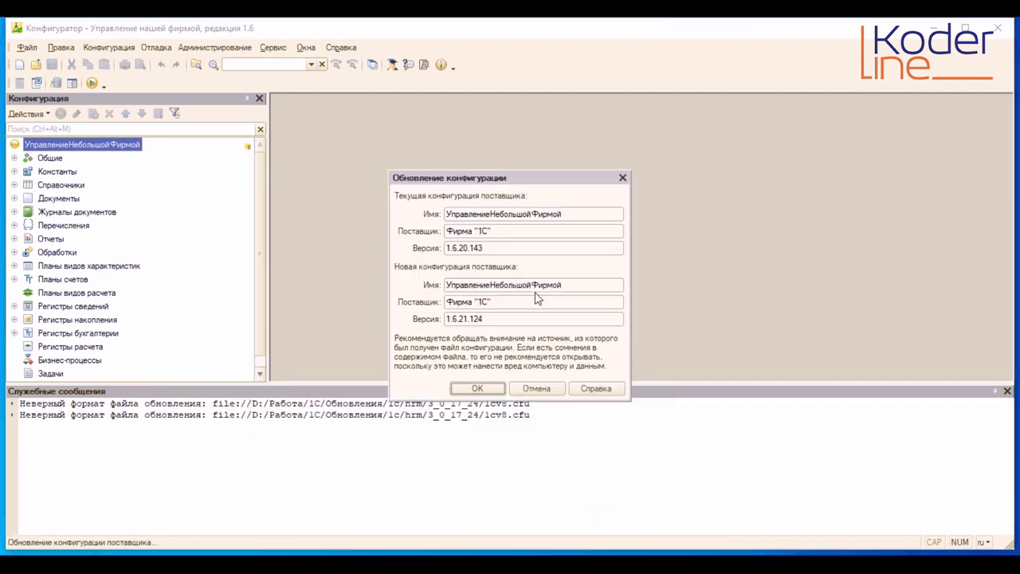
click(476, 388)
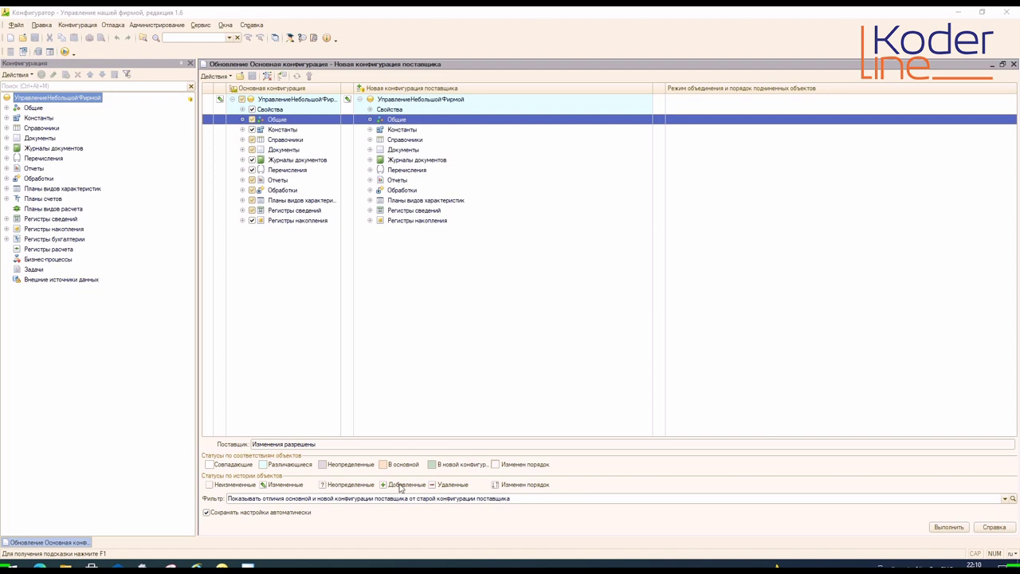
Filter the configuration comparison with "Показывать только дважды измененные свойства".
click(353, 499)
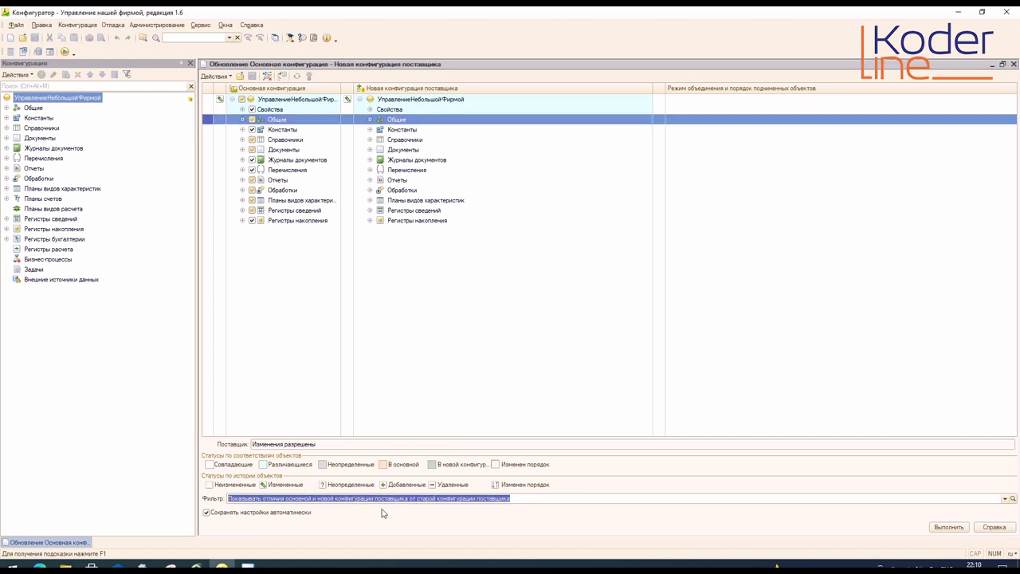
click(1005, 499)
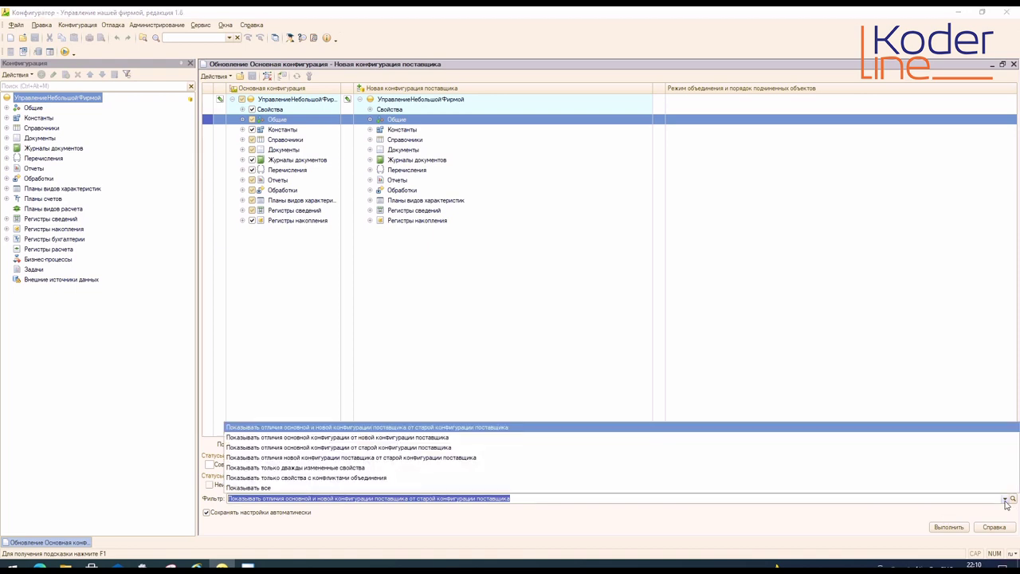
click(339, 470)
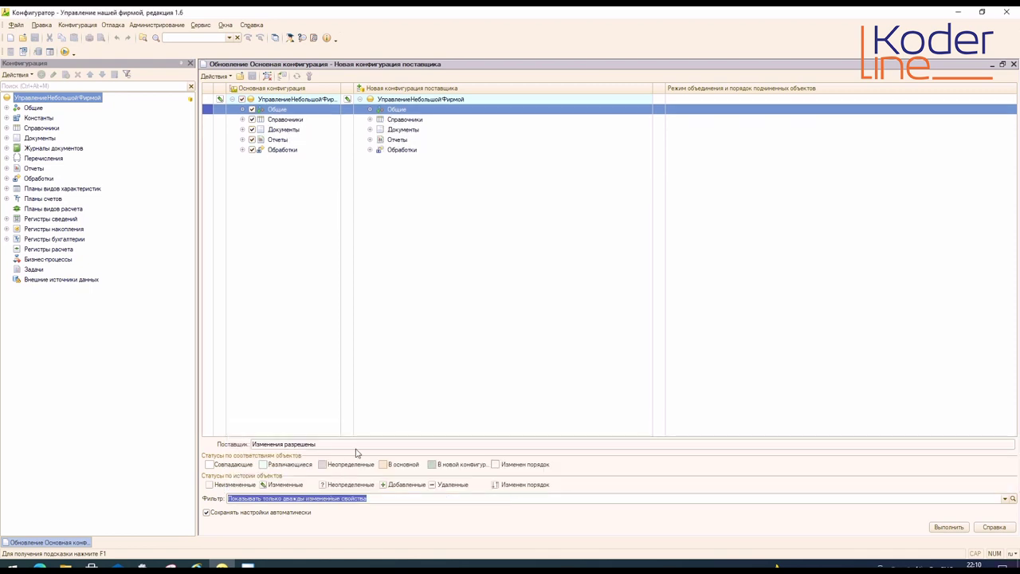
Expand the common modules ПодборНоменклатурыВДокументахКлиент and ПроизводствоСервер down to their Модуль properties.
click(242, 111)
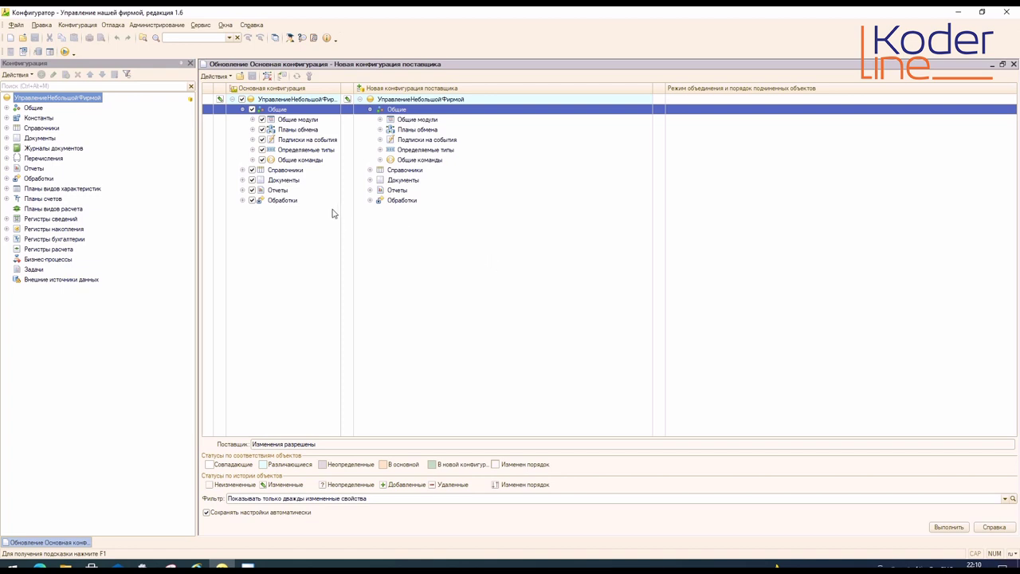
click(252, 119)
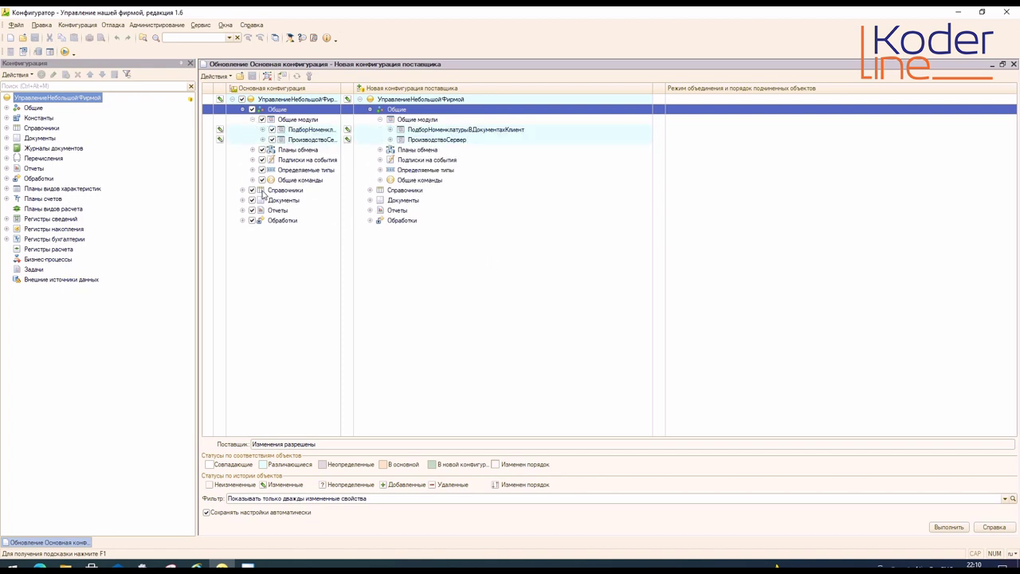
click(262, 130)
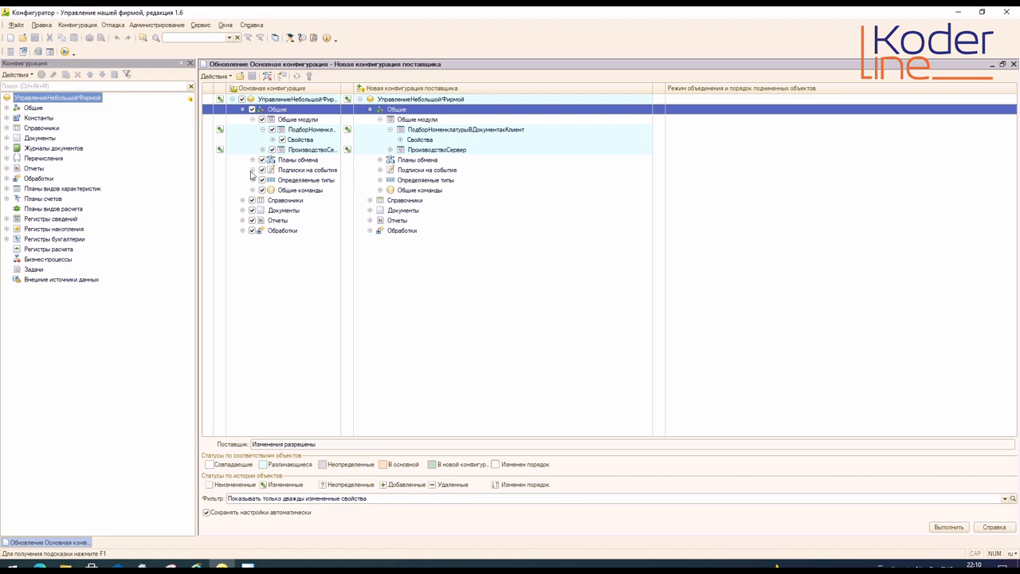
click(271, 140)
click(262, 160)
click(273, 170)
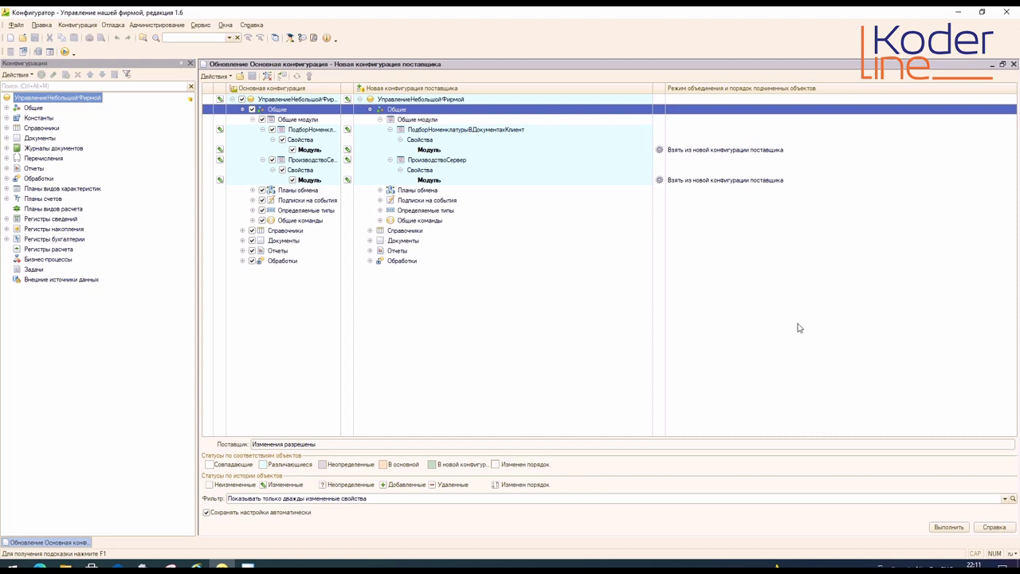
Open the module merge settings for the common module ПодборНоменклатурыВДокументахКлиент and enlarge them to full screen.
click(682, 151)
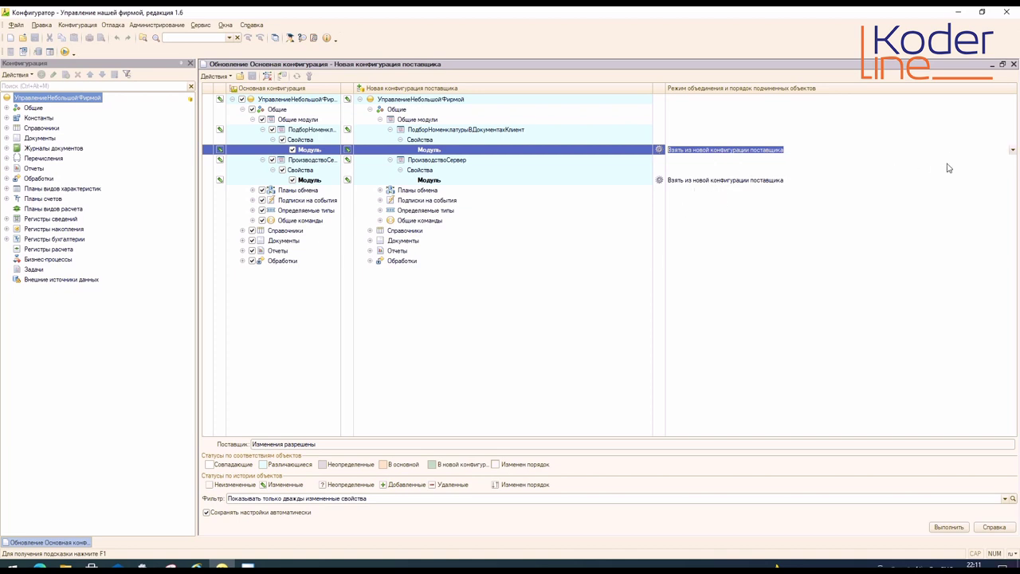
click(757, 172)
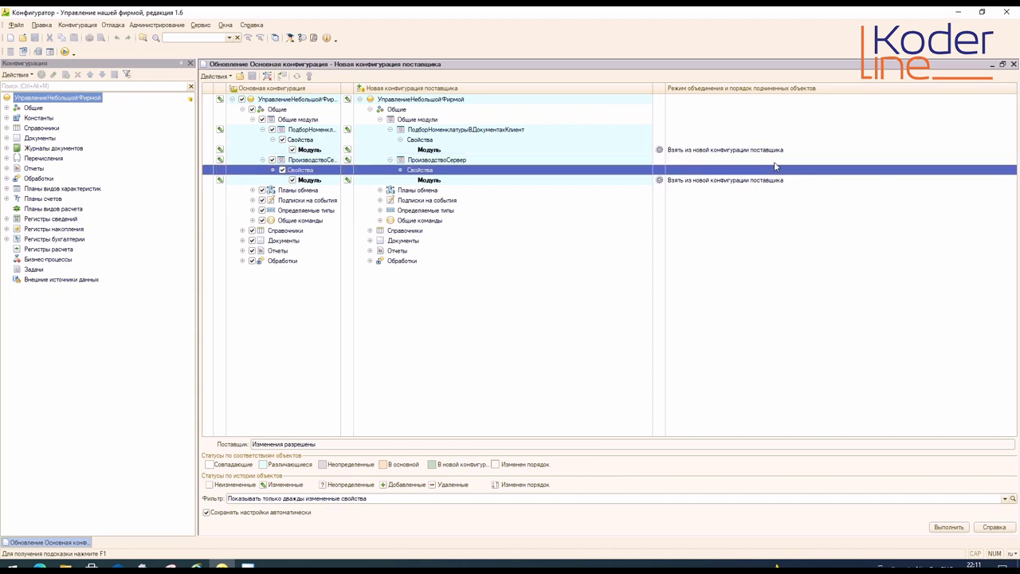
click(758, 153)
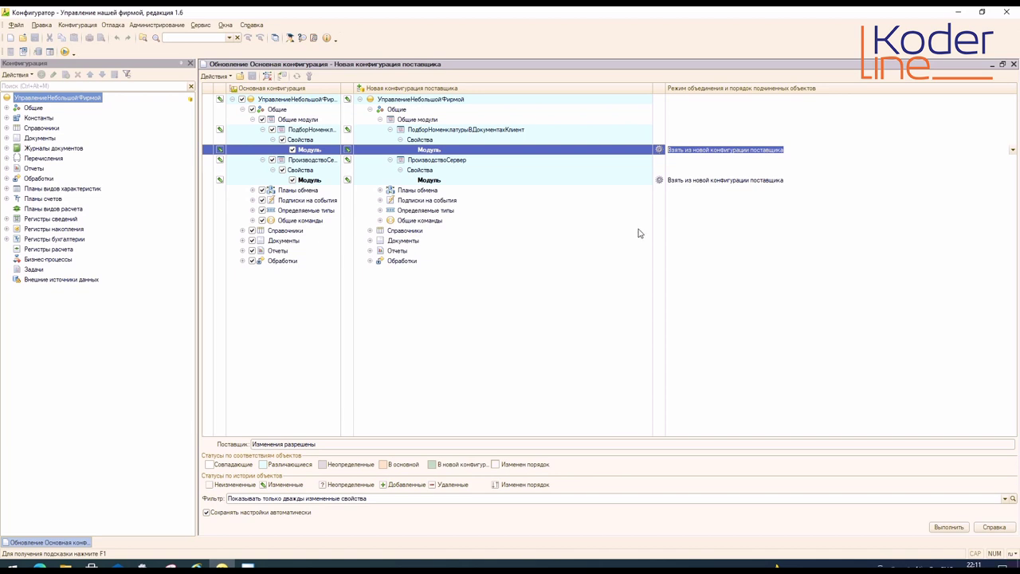
click(658, 150)
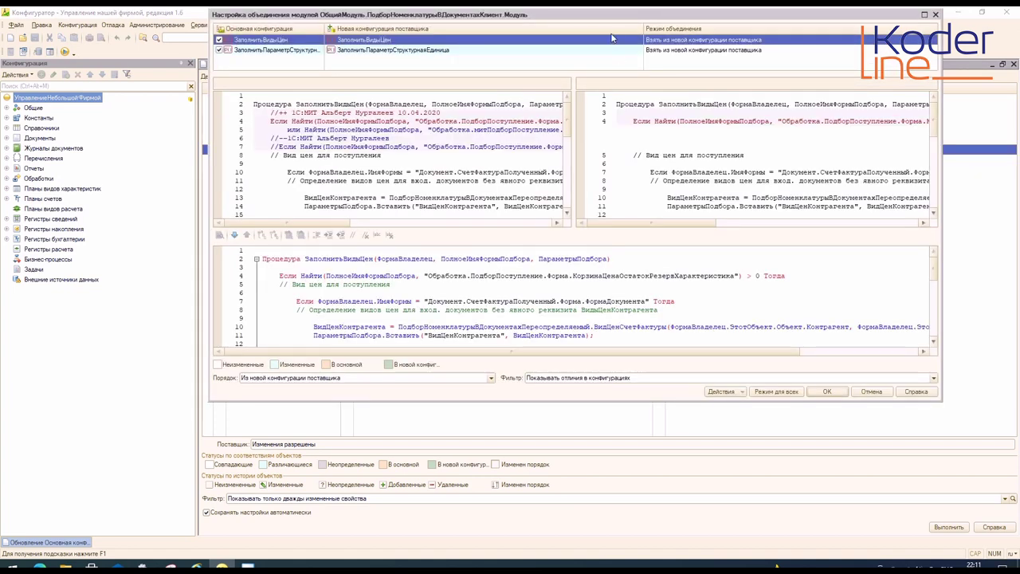
drag(612, 17, 592, 67)
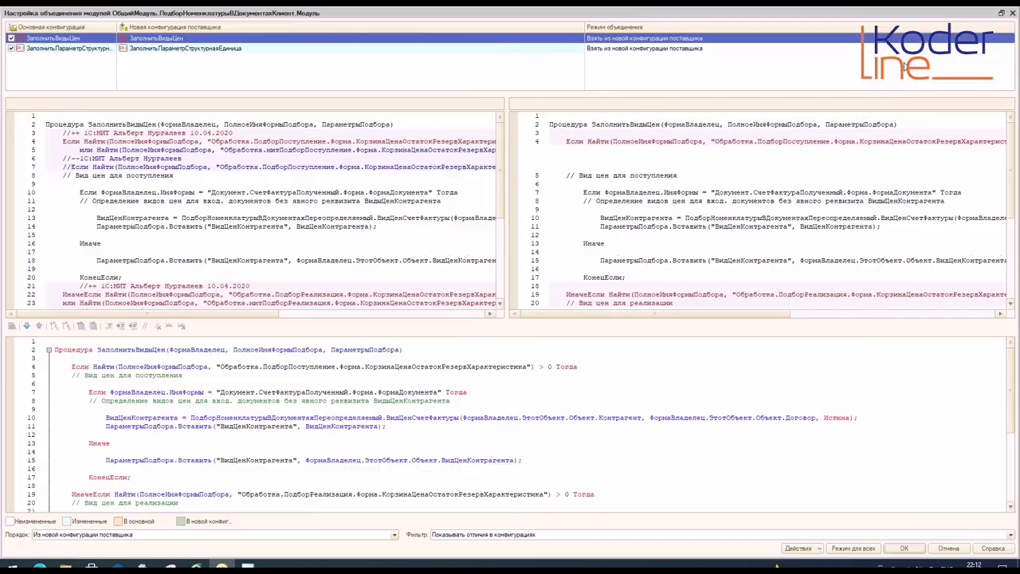
click(905, 65)
Examine the custom 1С:МИТ blocks dated 10.04.2020 in the procedure ЗаполнитьВидыЦен against the new vendor version.
click(194, 158)
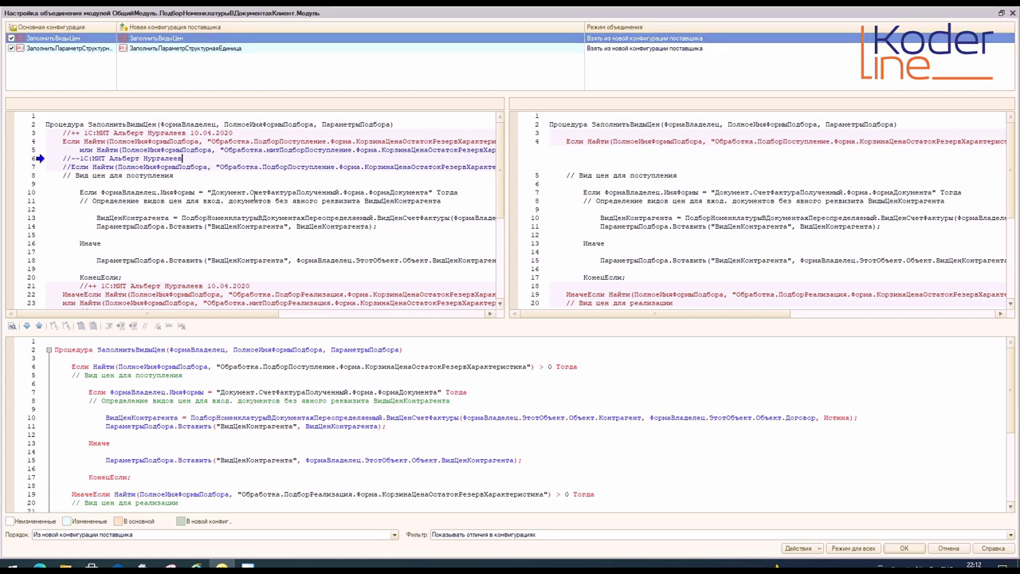
click(46, 39)
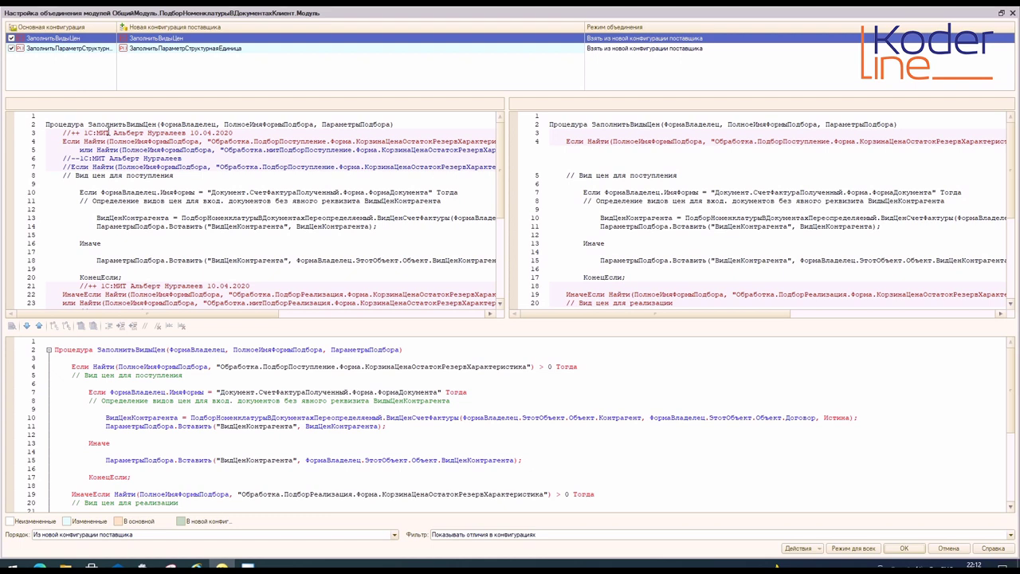
click(90, 133)
drag(64, 133, 189, 158)
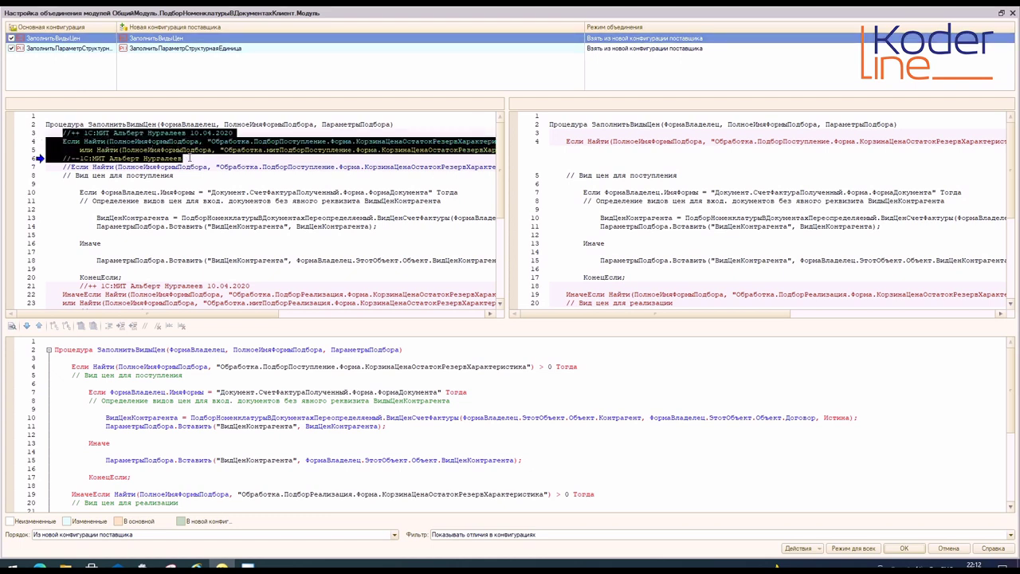
drag(189, 158, 192, 170)
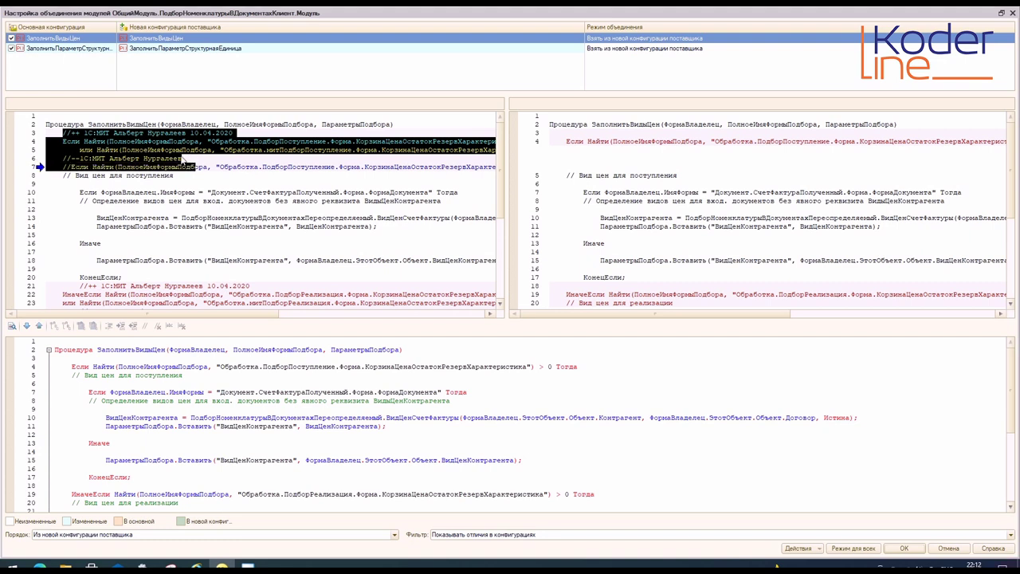
click(176, 160)
scroll(335, 214, down, 3)
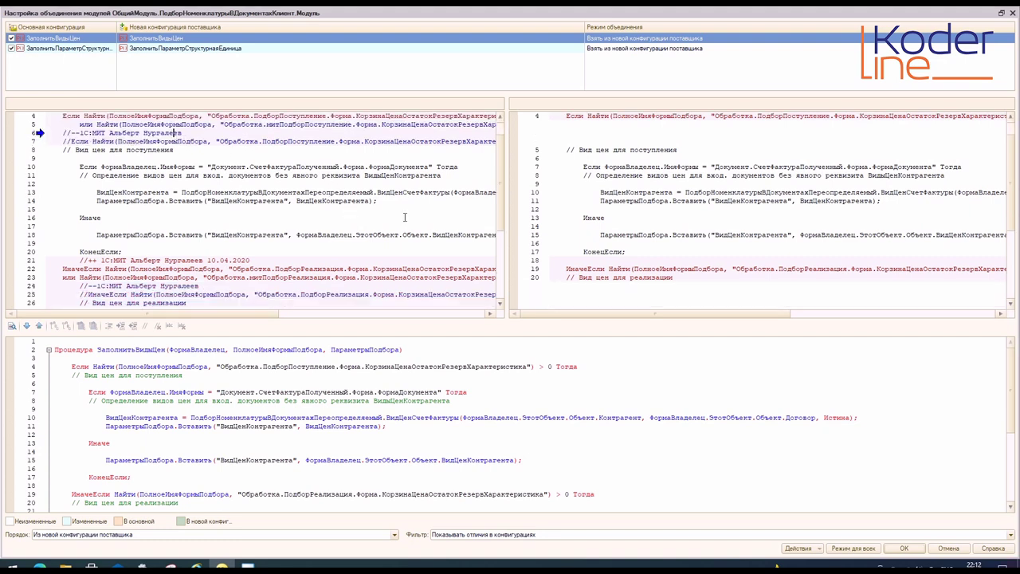
drag(77, 209, 194, 252)
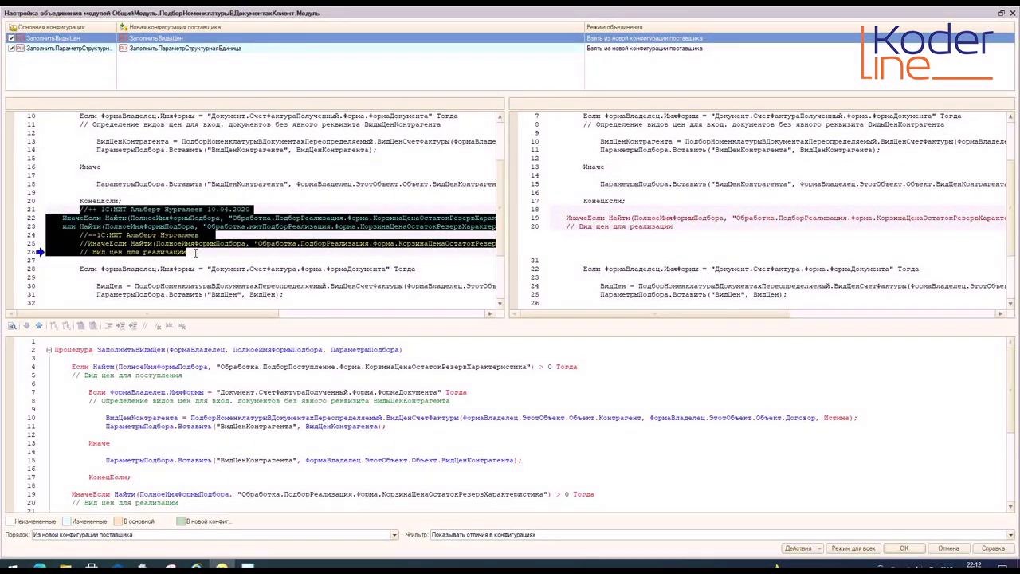
scroll(738, 161, down, 3)
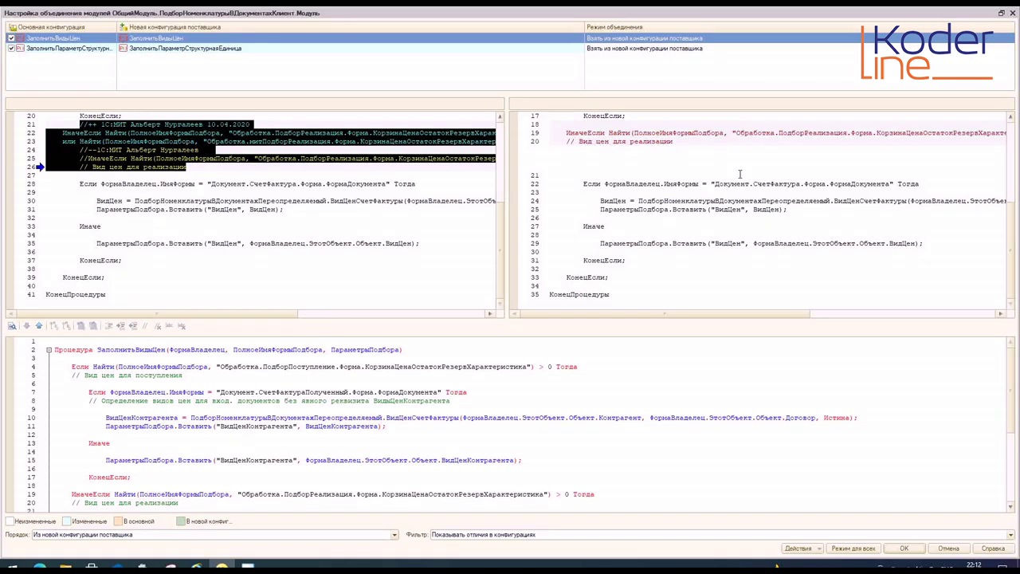
scroll(740, 183, up, 6)
scroll(704, 221, down, 6)
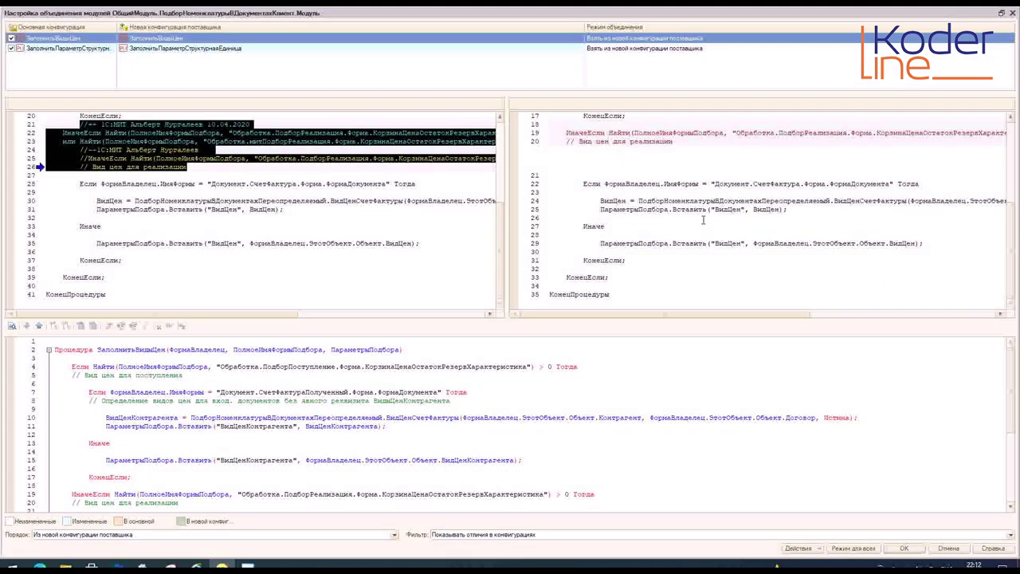
scroll(704, 221, up, 6)
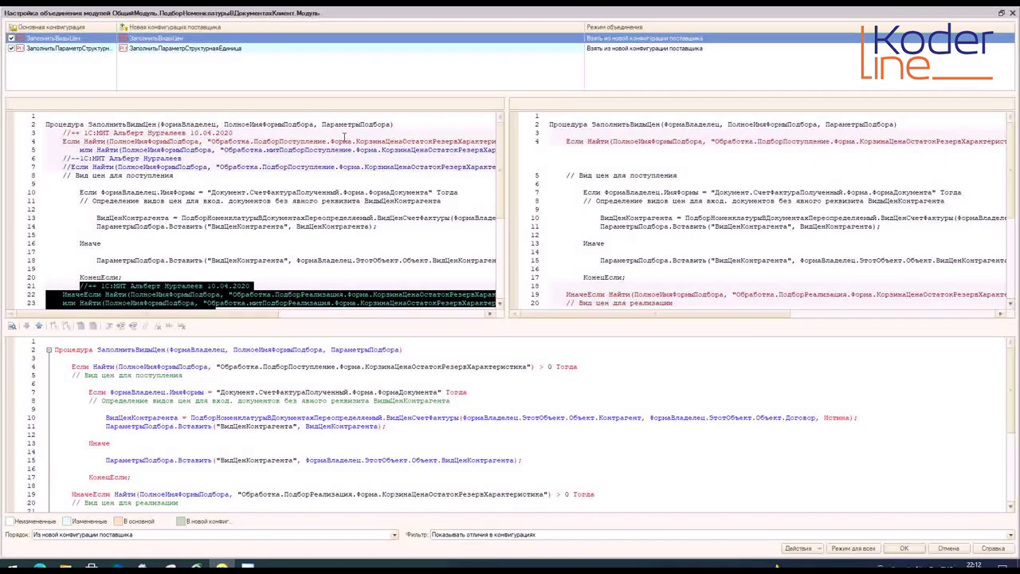
Examine the merge result and merge mode of the procedure ЗаполнитьВидыЦен for missing custom code.
click(222, 391)
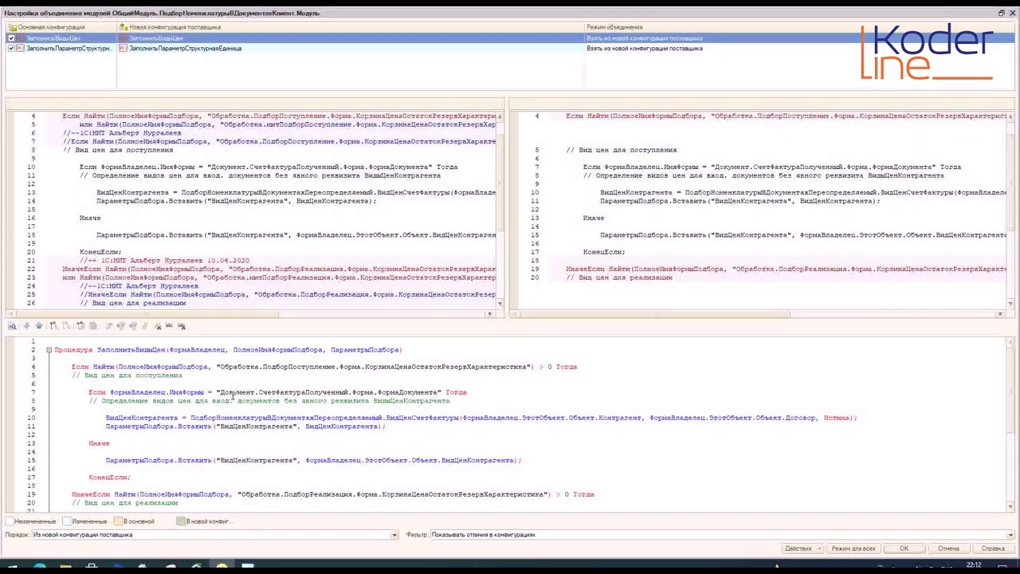
scroll(230, 395, down, 3)
scroll(228, 396, up, 3)
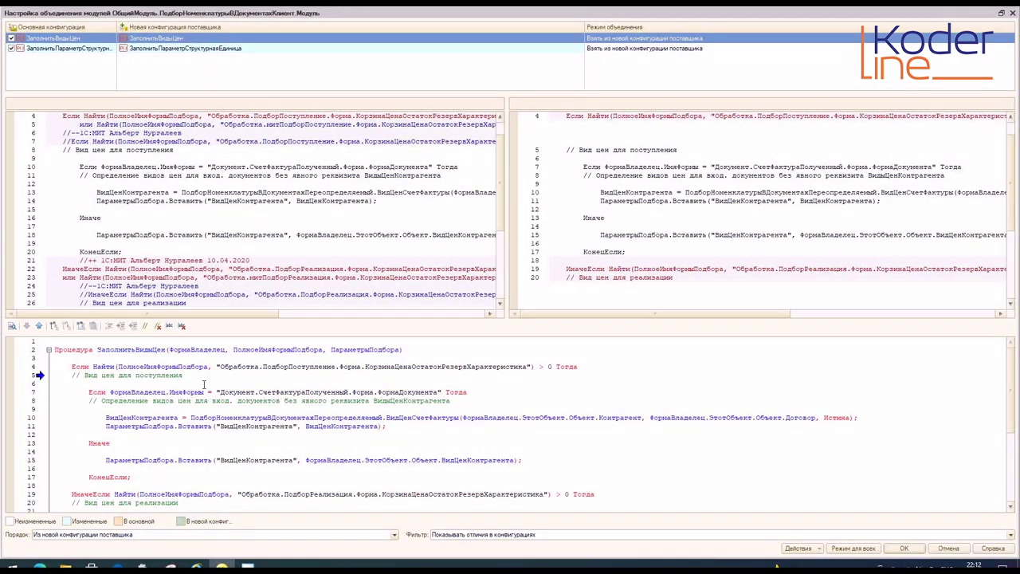
scroll(217, 401, down, 3)
scroll(217, 401, up, 3)
click(655, 40)
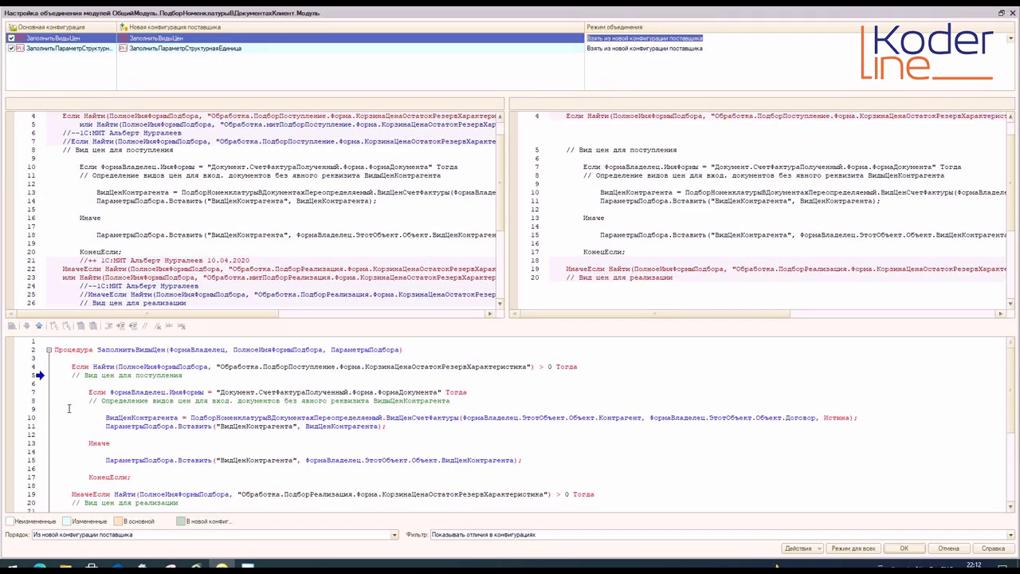
click(101, 388)
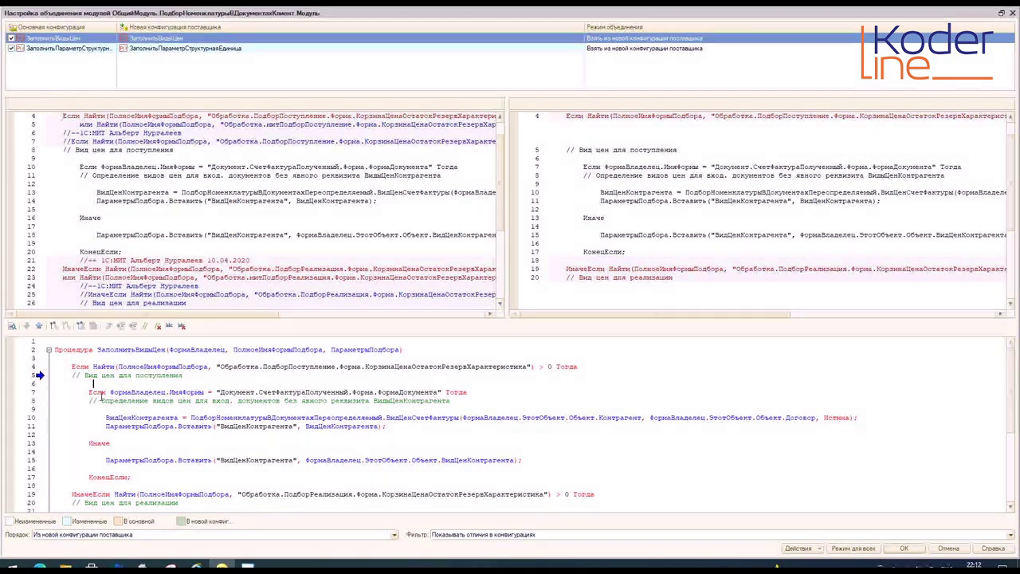
key(Up)
scroll(143, 414, down, 5)
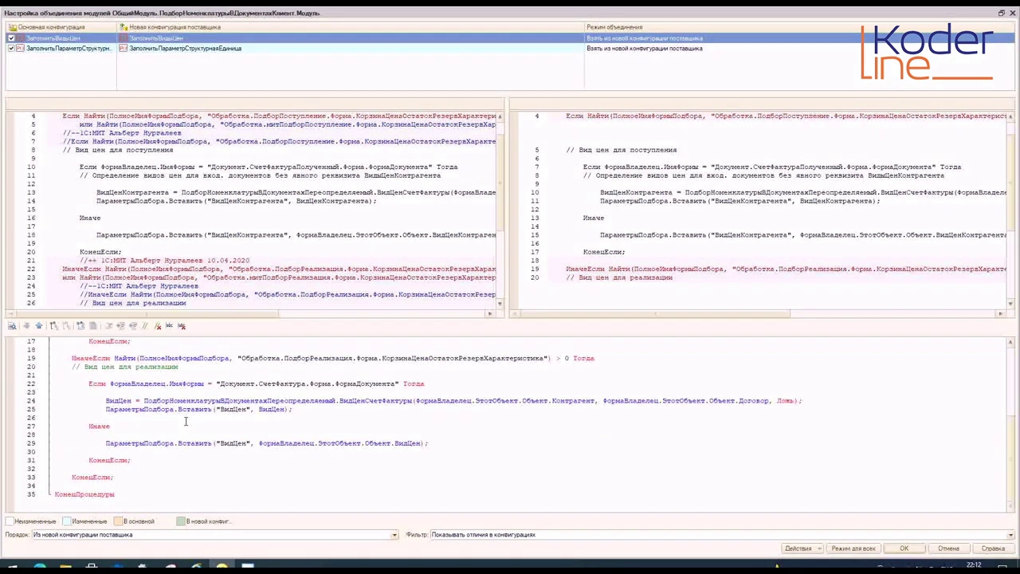
scroll(182, 436, up, 5)
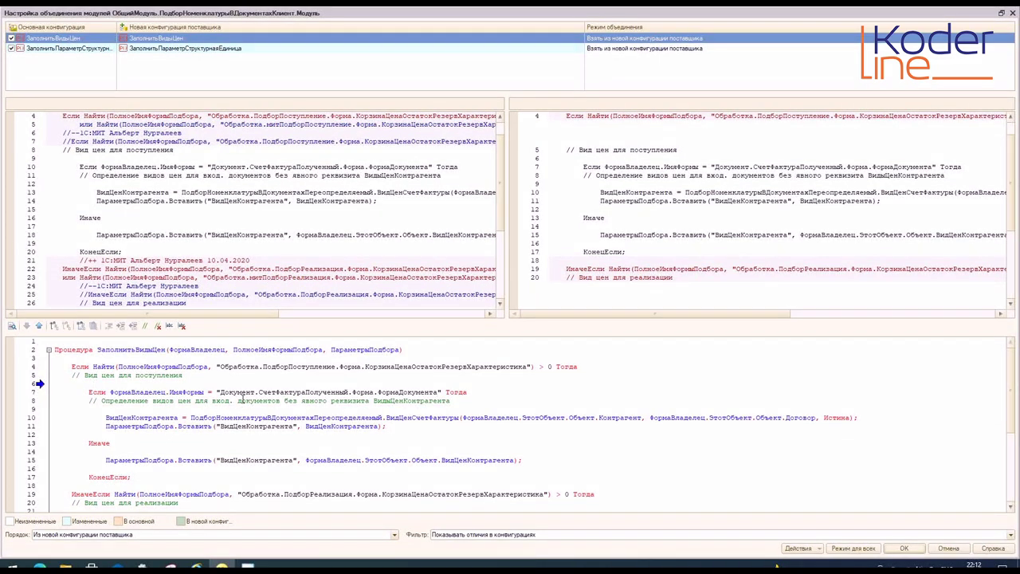
text(/bn,мт)
key(BackSpace)
key(BackSpace)
key(BackSpace)
key(BackSpace)
key(BackSpace)
key(BackSpace)
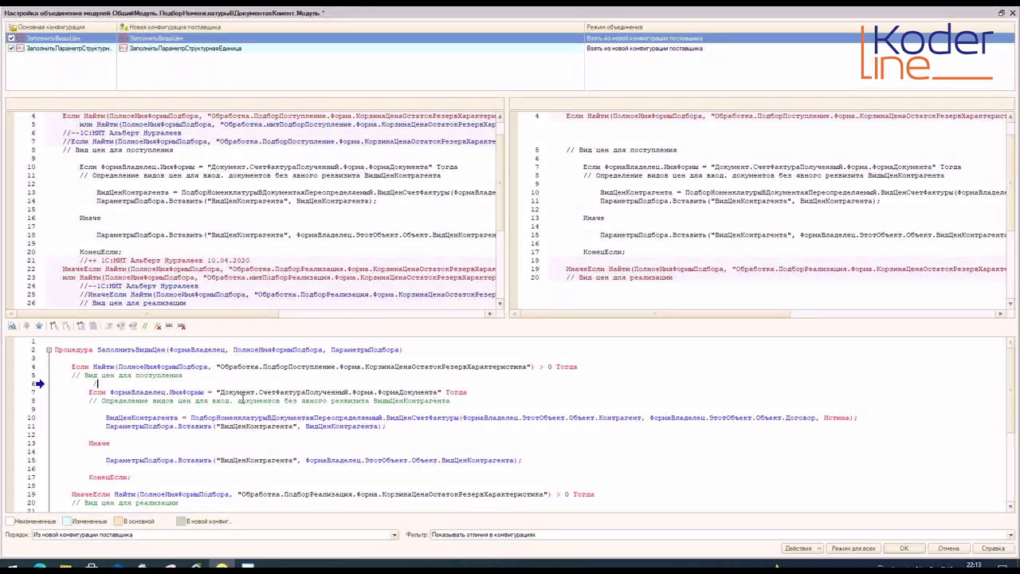
Replace the first Если Найти condition in the ЗаполнитьВидыЦен merge result with the custom block copied from the main configuration.
scroll(121, 180, up, 1)
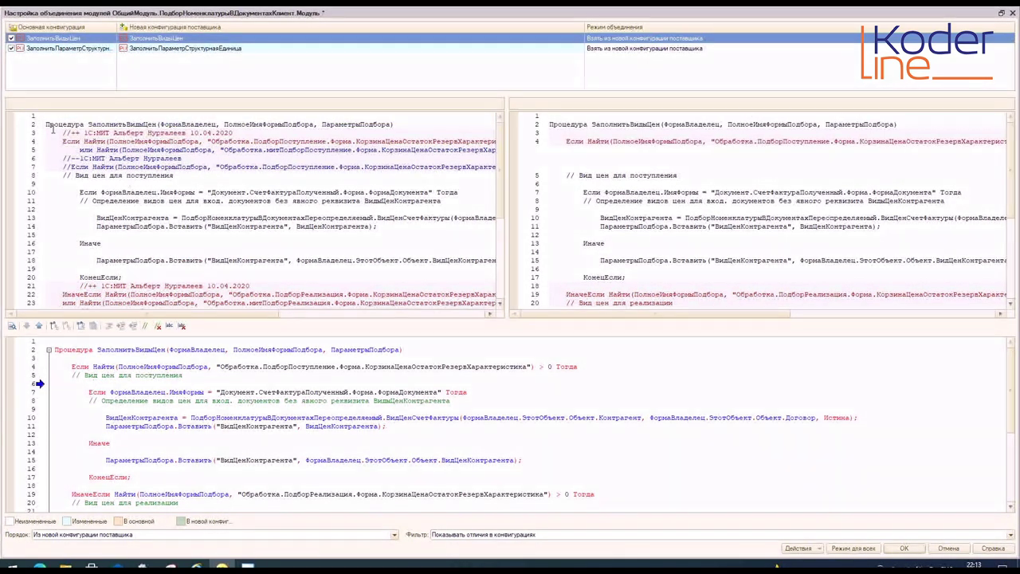
drag(62, 132, 482, 170)
key(ctrl+c)
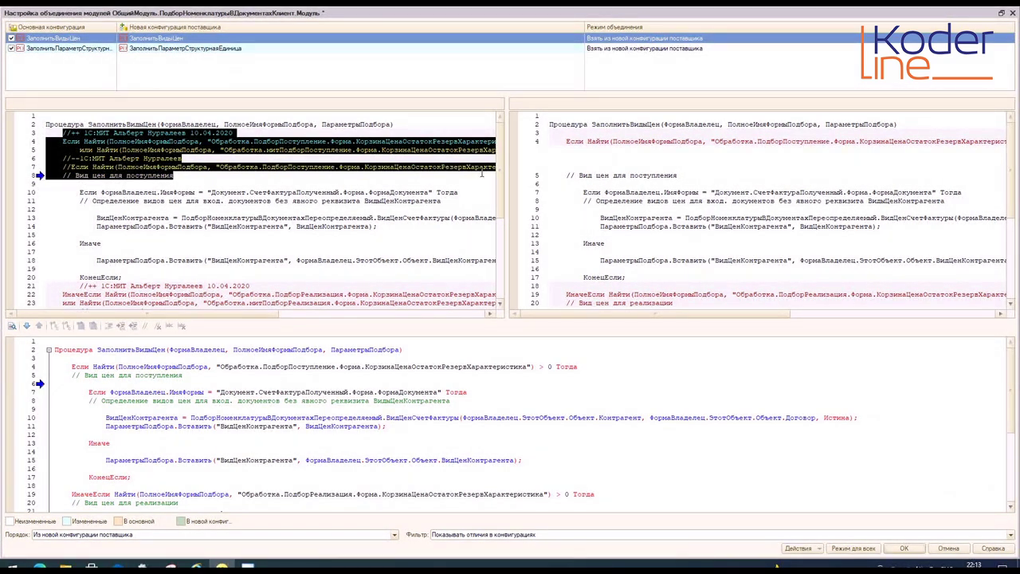
click(98, 382)
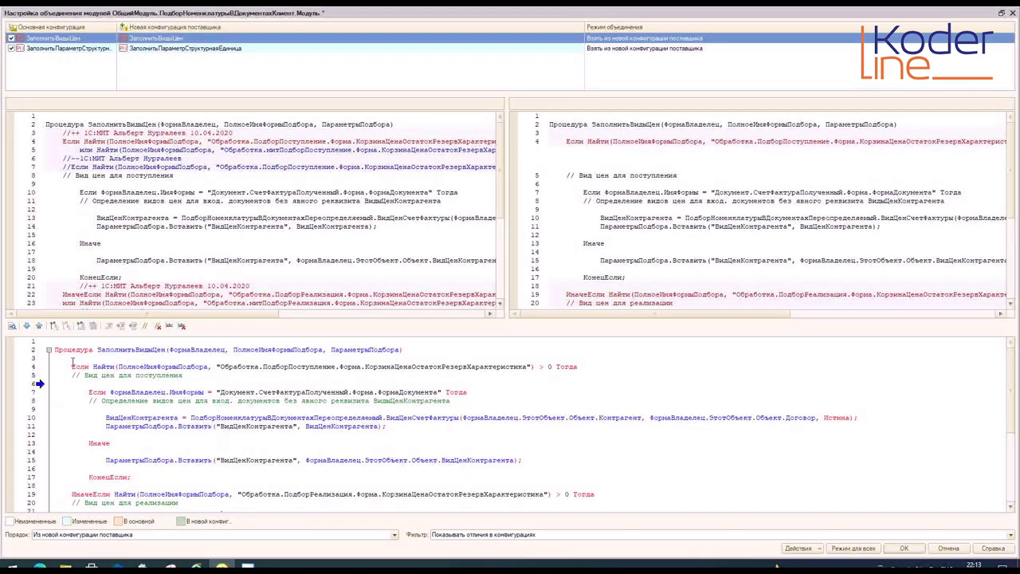
drag(72, 367, 577, 369)
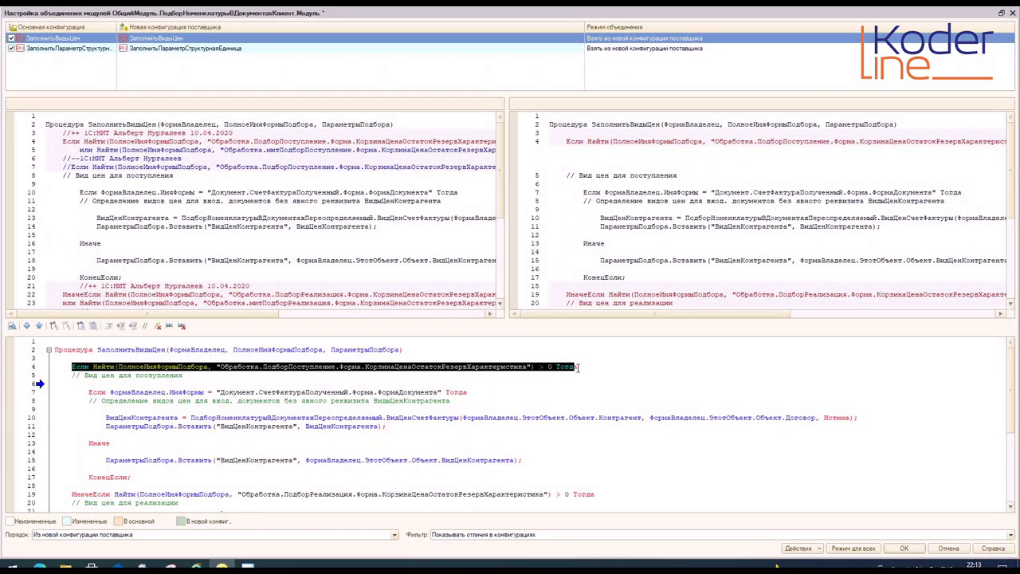
key(ctrl+v)
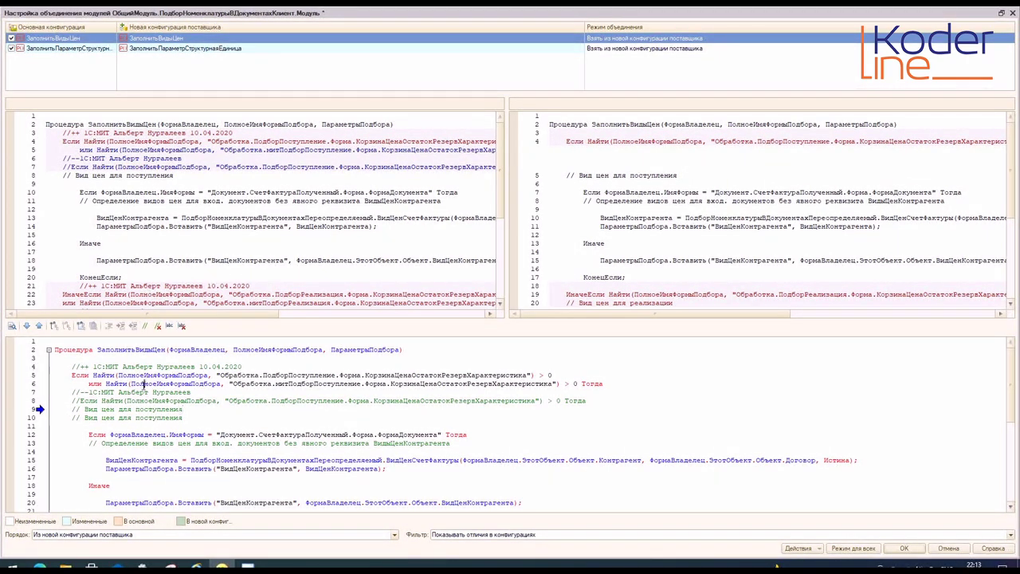
Check the inserted custom block, and close the module merge settings with the changes saved.
scroll(146, 394, down, 2)
scroll(144, 393, up, 3)
drag(76, 367, 113, 374)
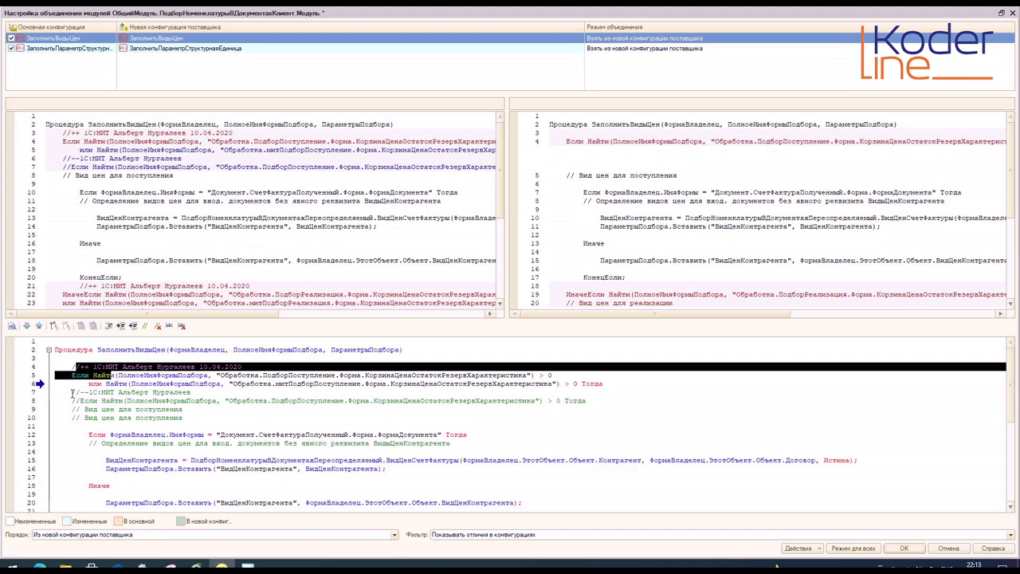
click(71, 392)
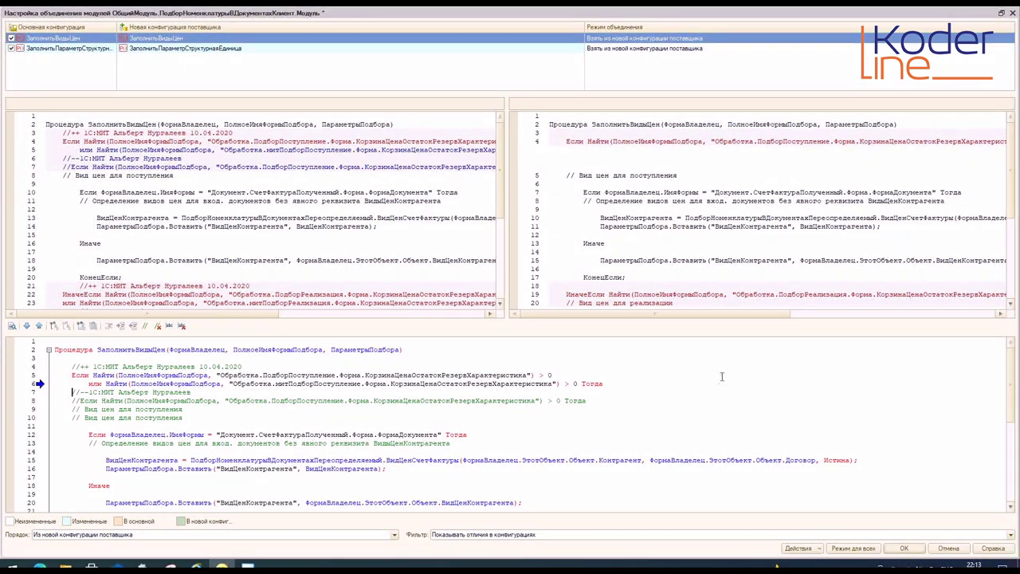
click(949, 548)
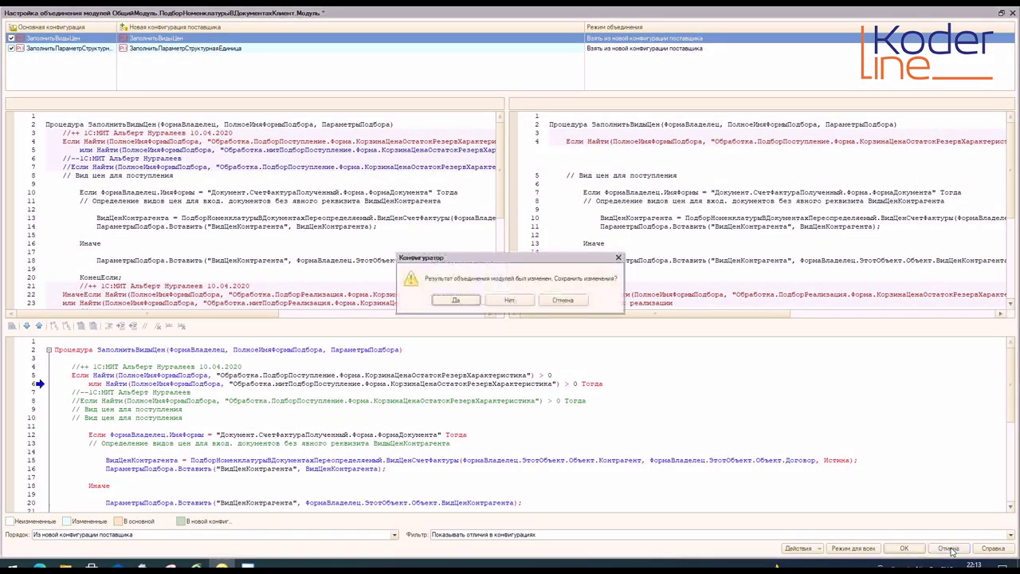
click(456, 300)
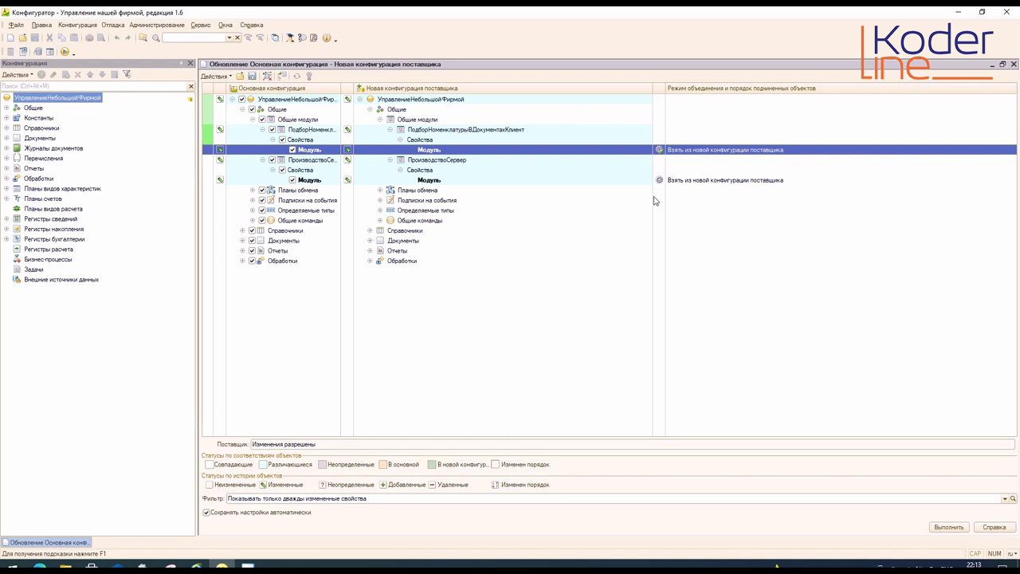
Try to merge the module ПодборНоменклатурыВДокументахКлиент using the mode "Объединить с помощью внешней программы".
click(752, 150)
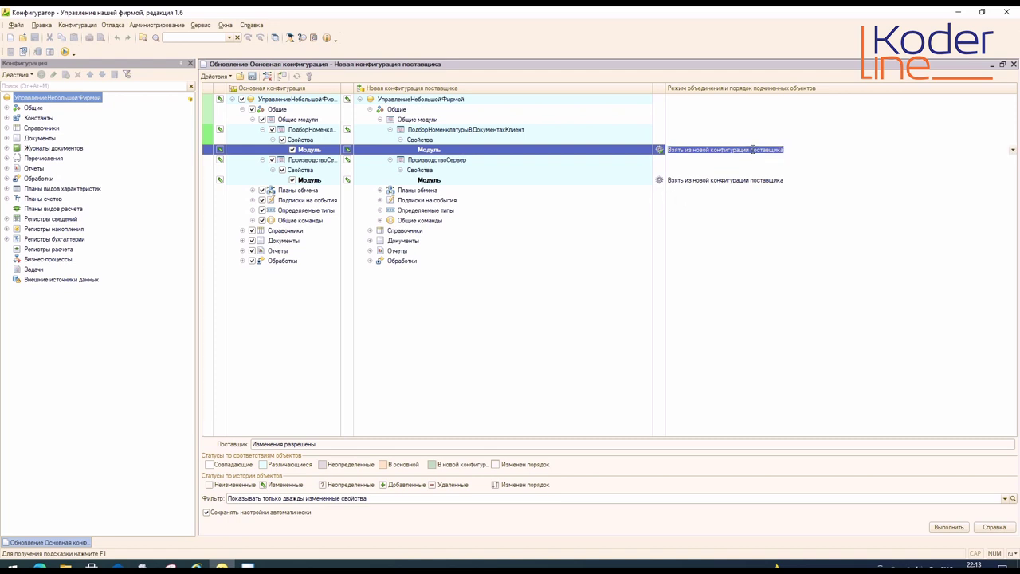
click(1013, 151)
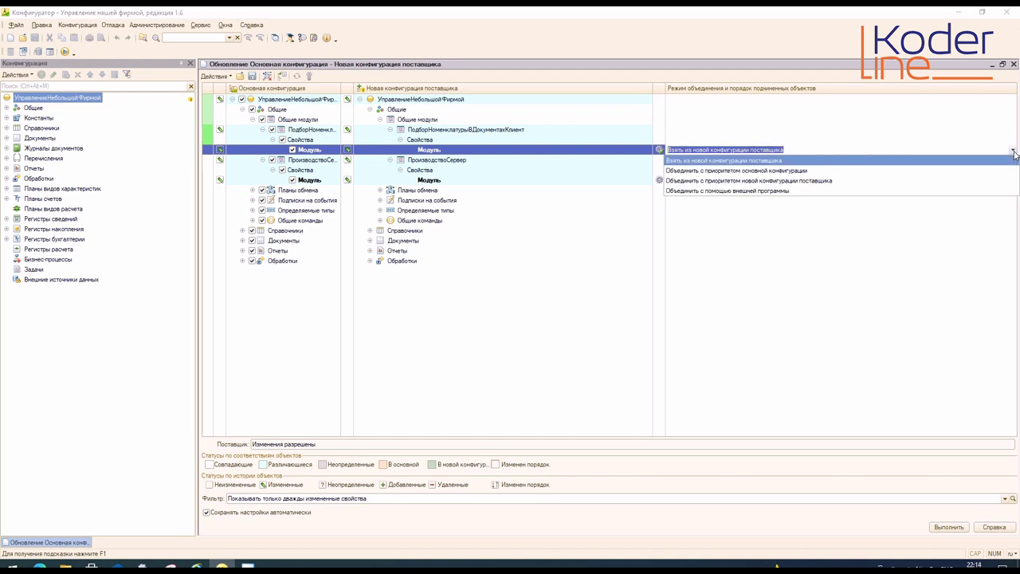
click(696, 191)
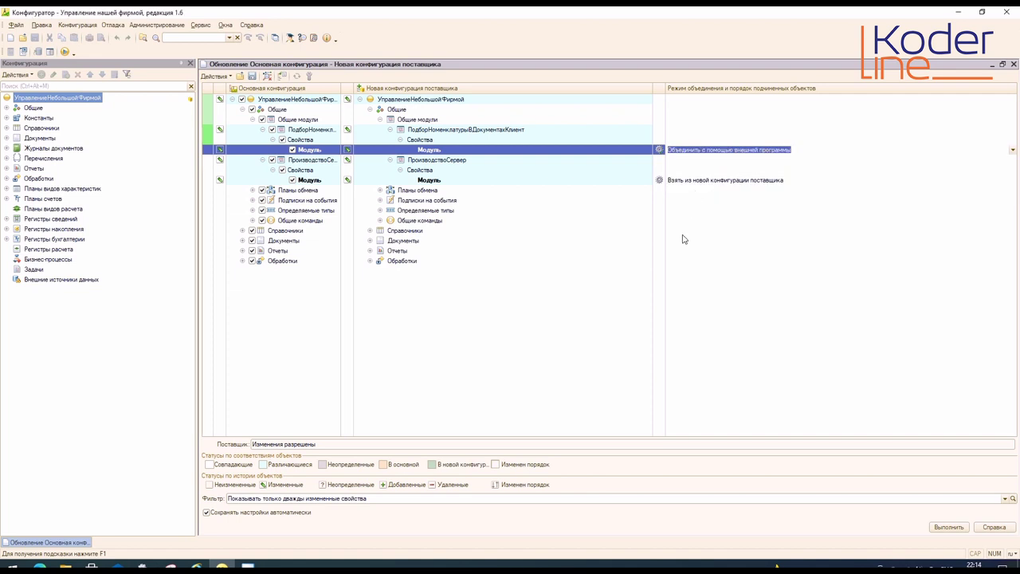
click(712, 169)
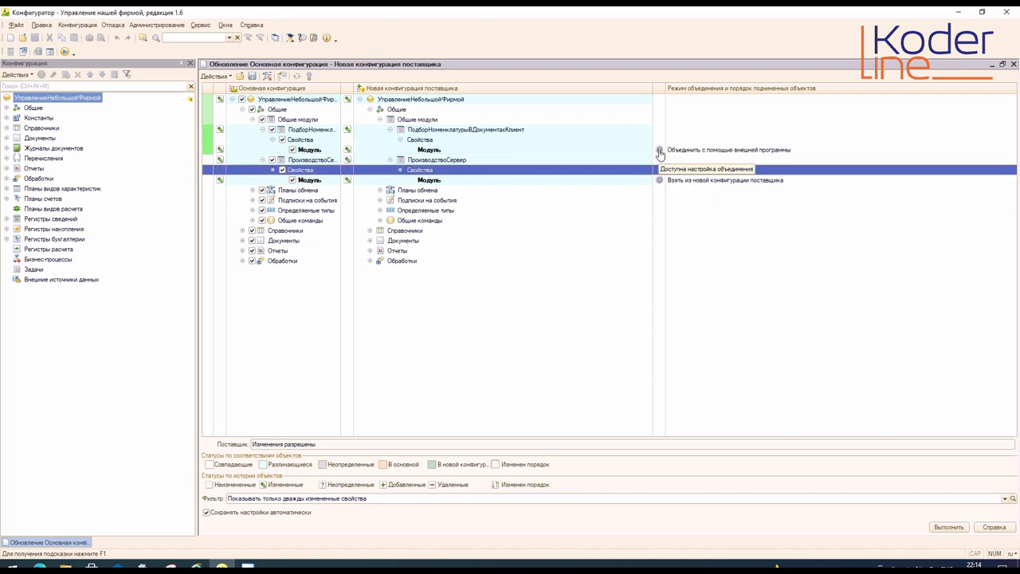
double_click(737, 150)
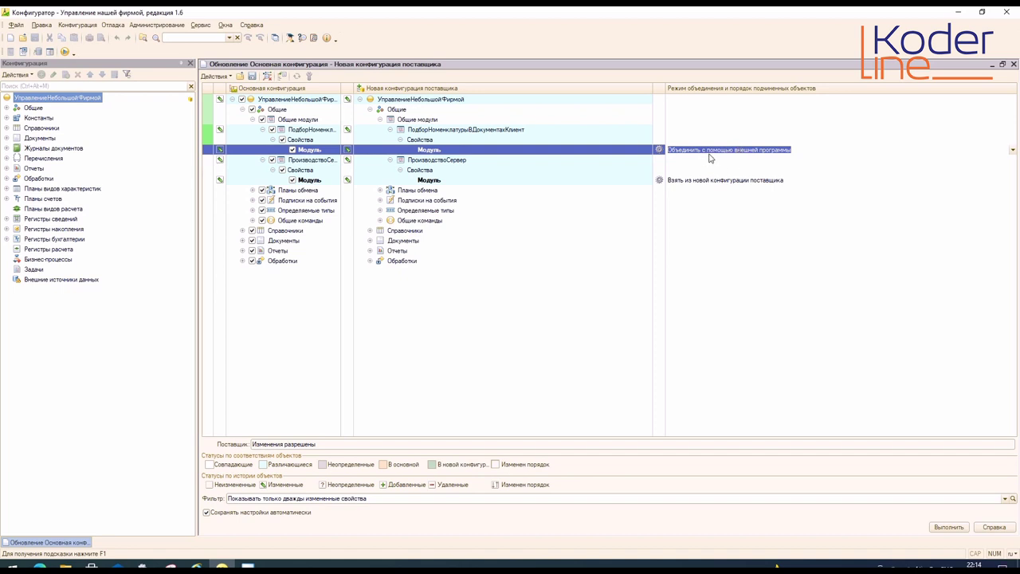
click(660, 152)
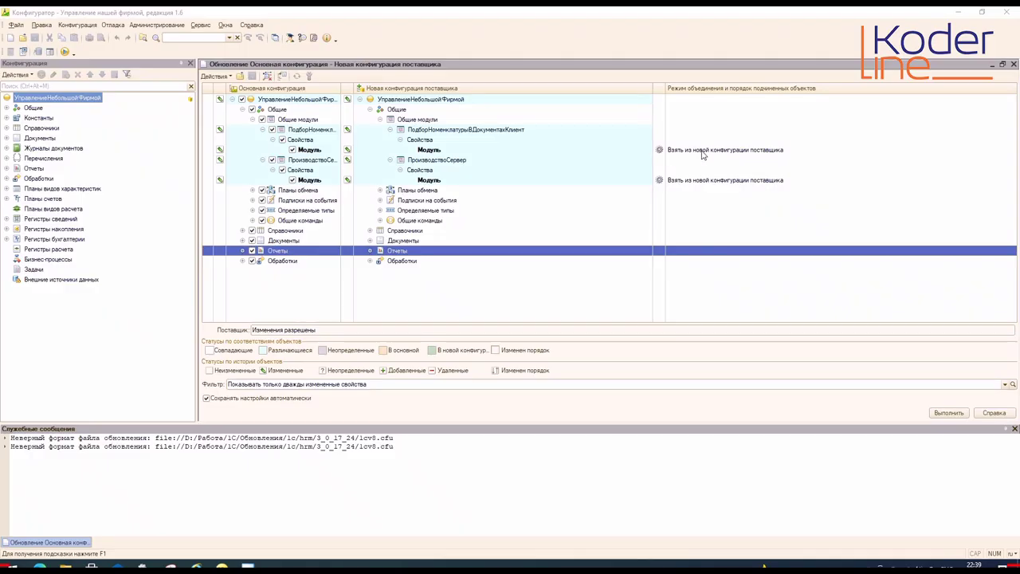
Set the ПодборНоменклатурыВДокументахКлиент module to "Объединить с помощью внешней программы" and open its three-way merge in KDiff3, dismissing the conflicts summary.
click(1011, 151)
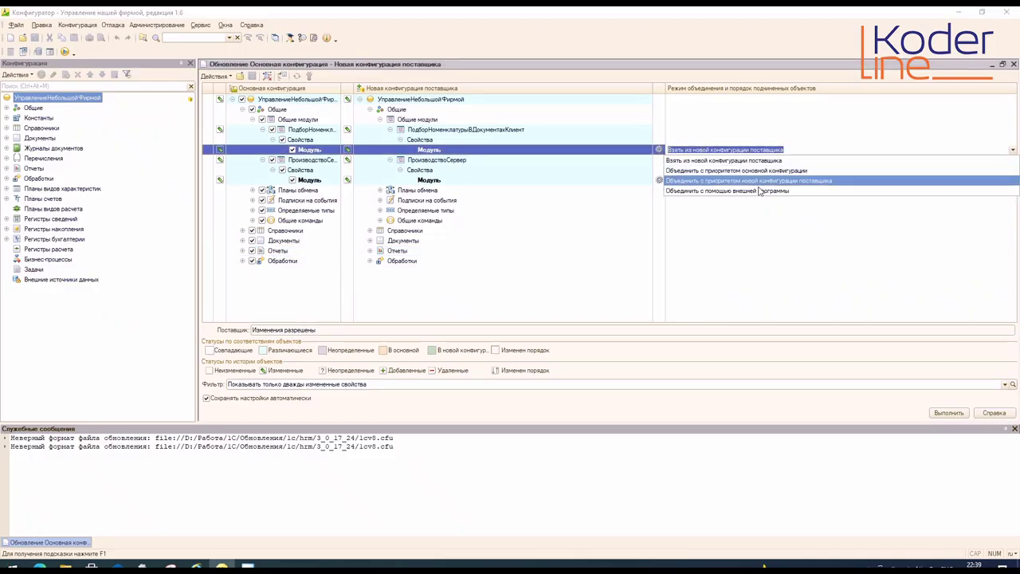
click(758, 195)
click(658, 151)
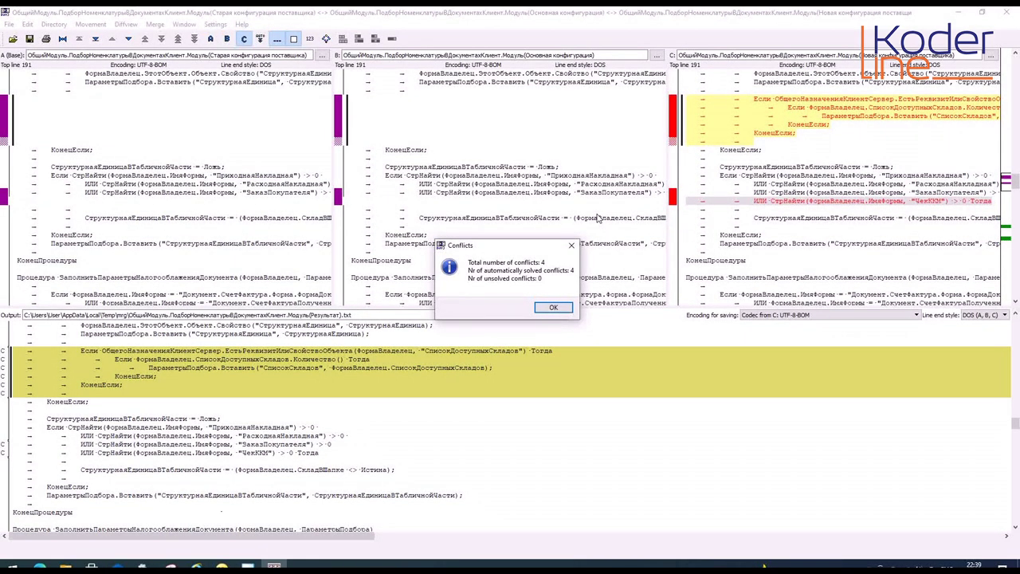
click(552, 308)
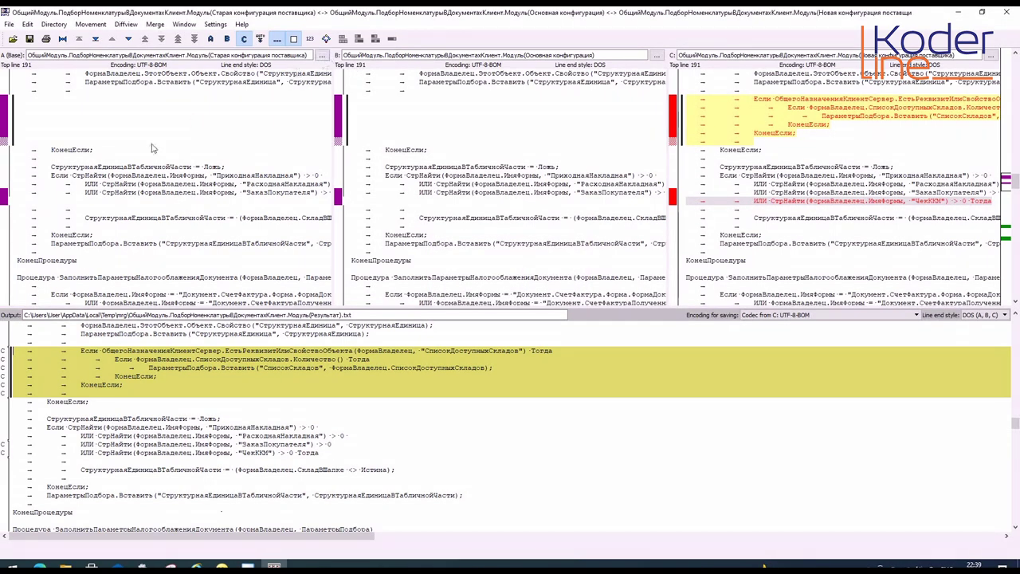
click(131, 134)
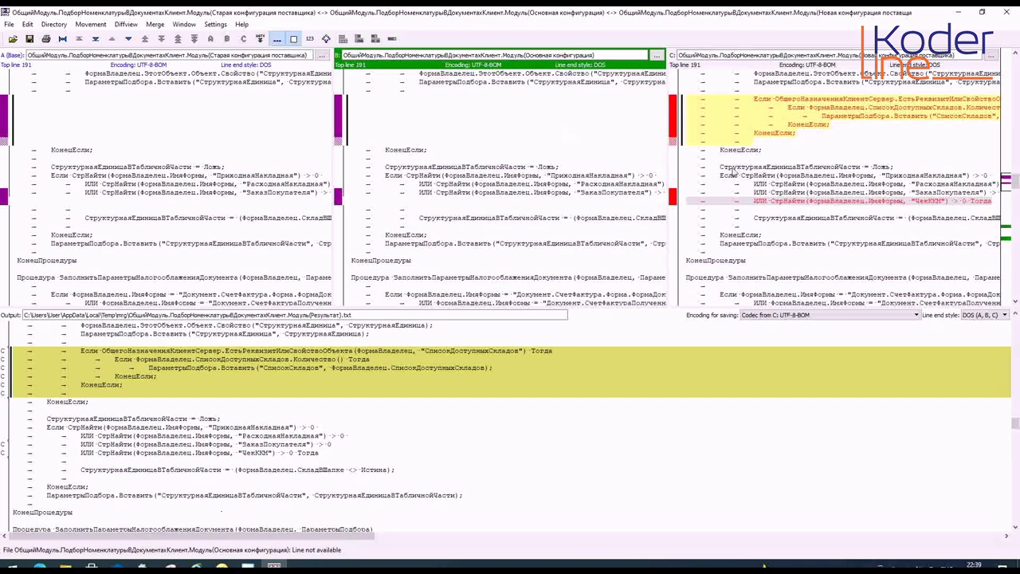
Compare the СписокДоступныхСкладов block from the new vendor configuration with the merge output and the old vendor and main configuration versions.
click(852, 140)
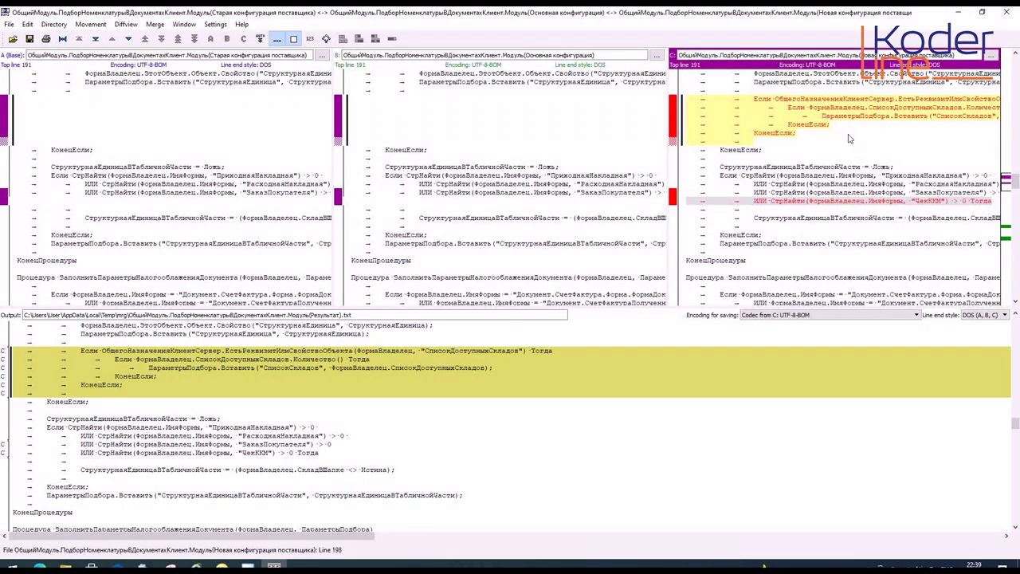
click(347, 412)
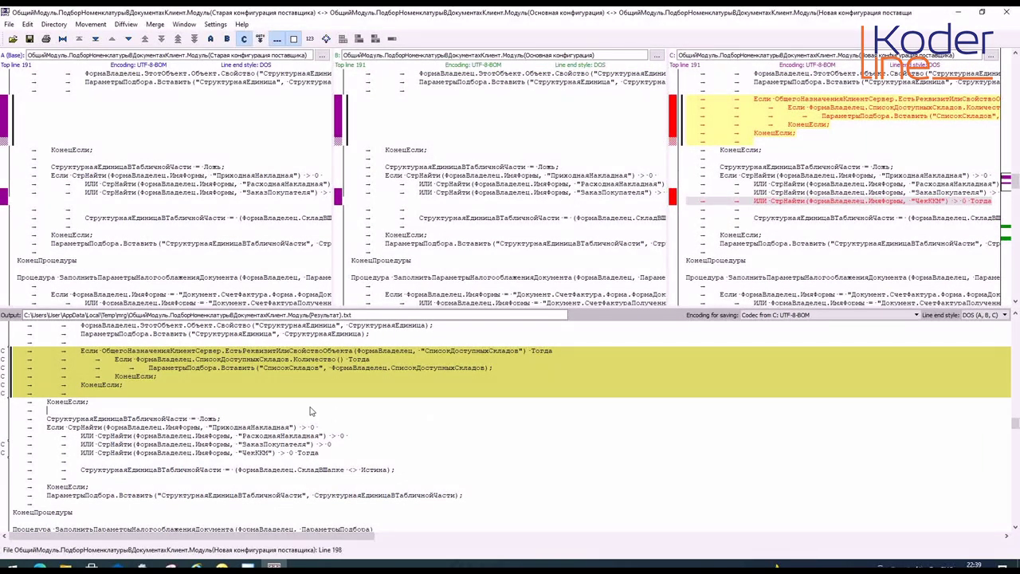
scroll(420, 434, up, 2)
scroll(423, 449, up, 1)
scroll(422, 449, down, 2)
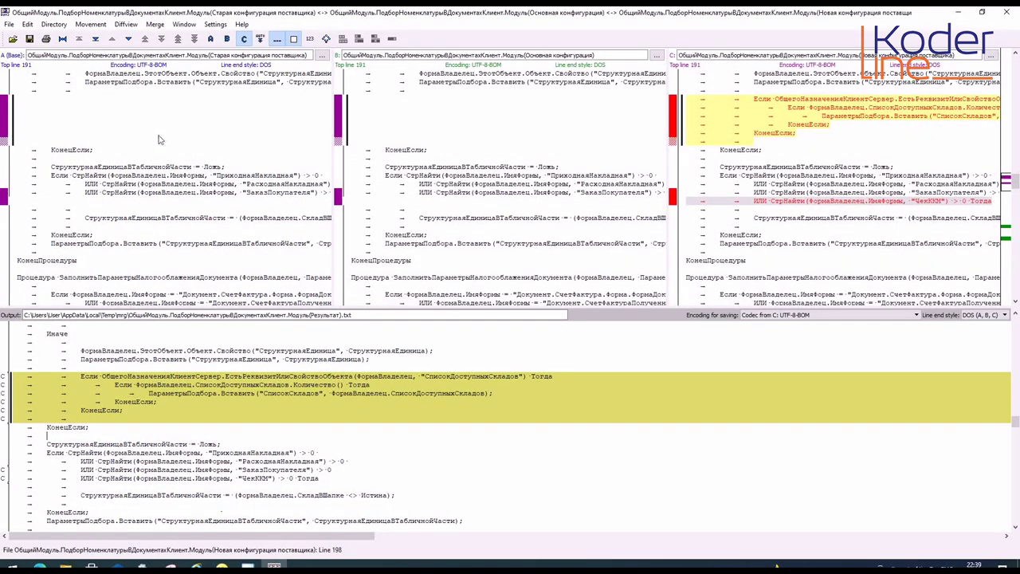
click(158, 140)
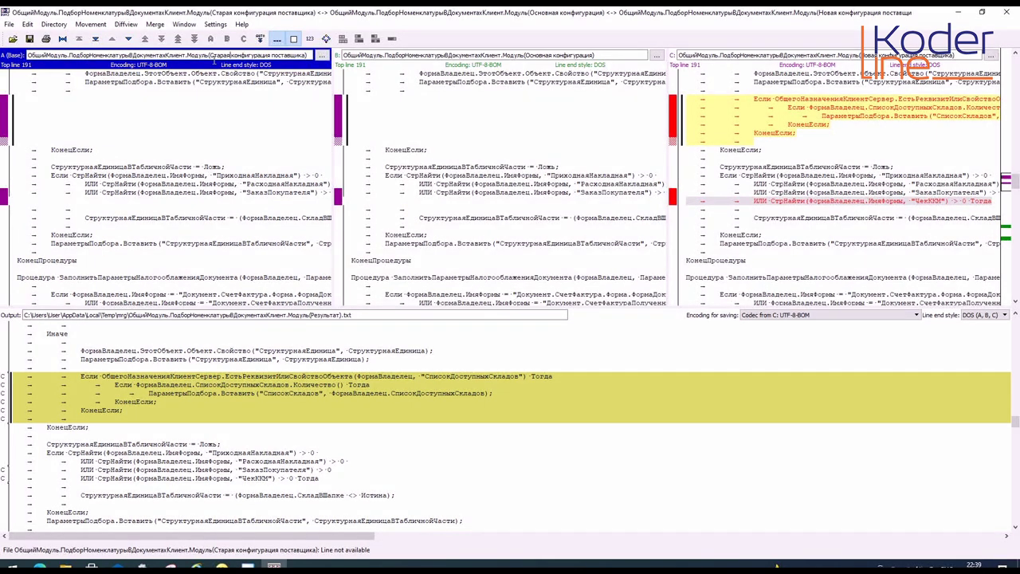
double_click(458, 55)
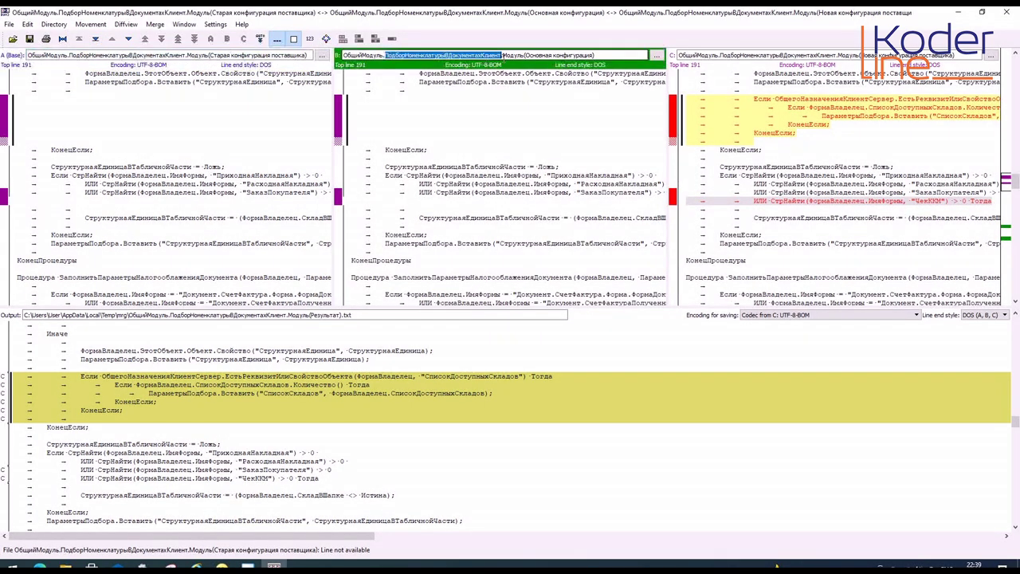
click(517, 126)
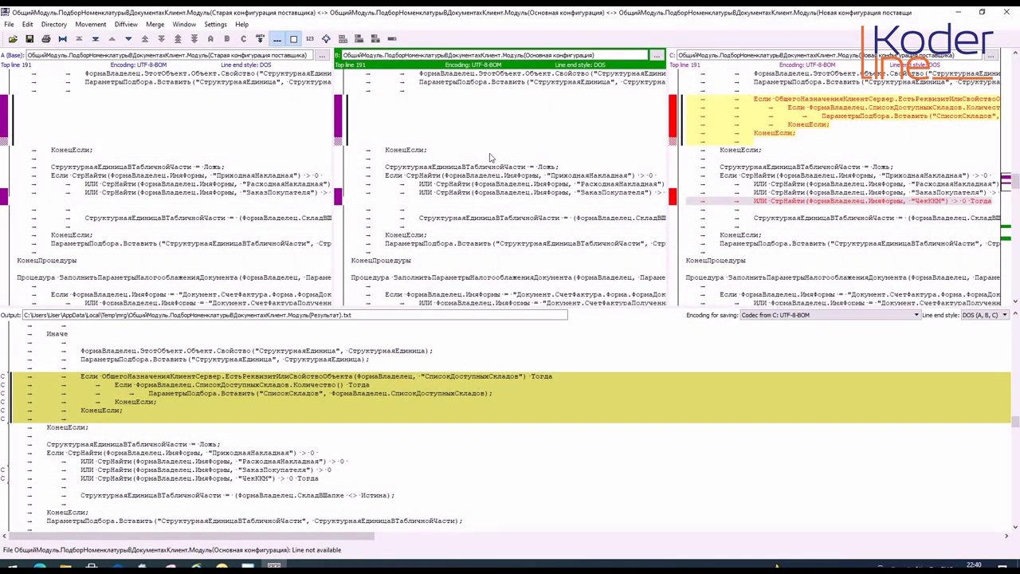
click(872, 73)
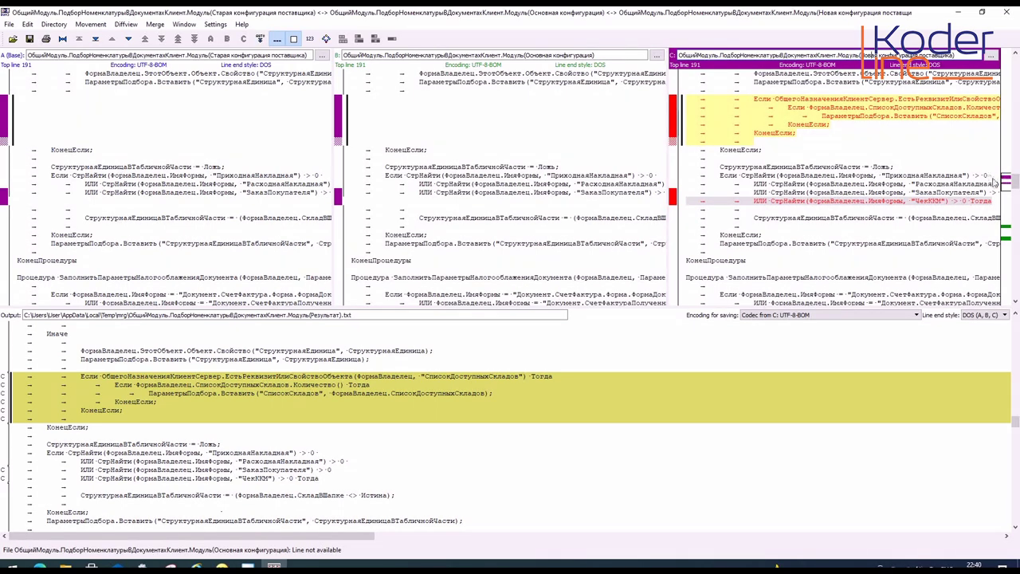
Examine the new vendor configuration's differences around the СписокДоступныхСкладов block and the ЧекККМ condition below it.
scroll(1006, 182, up, 3)
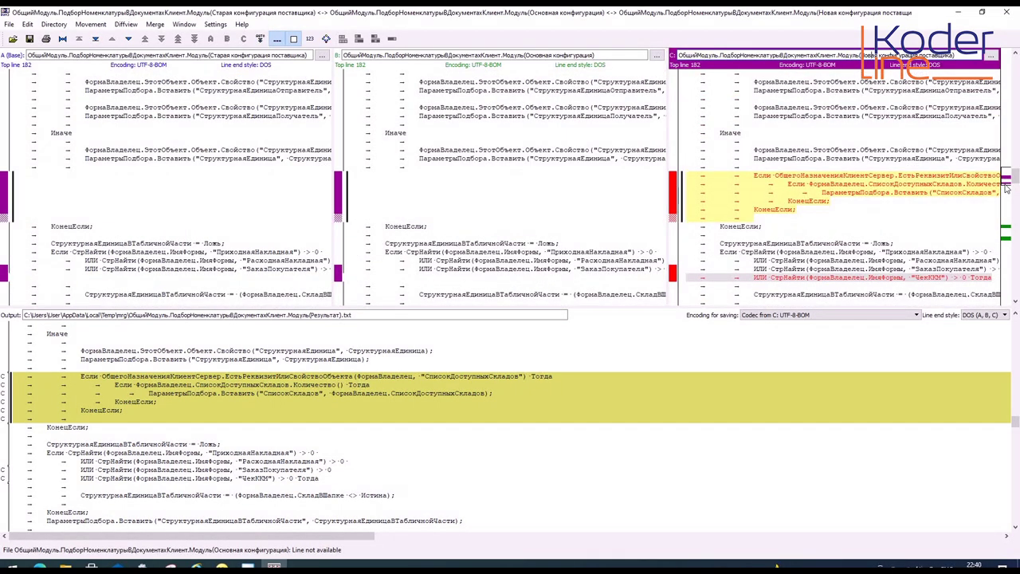
scroll(1005, 187, up, 3)
scroll(1006, 173, down, 5)
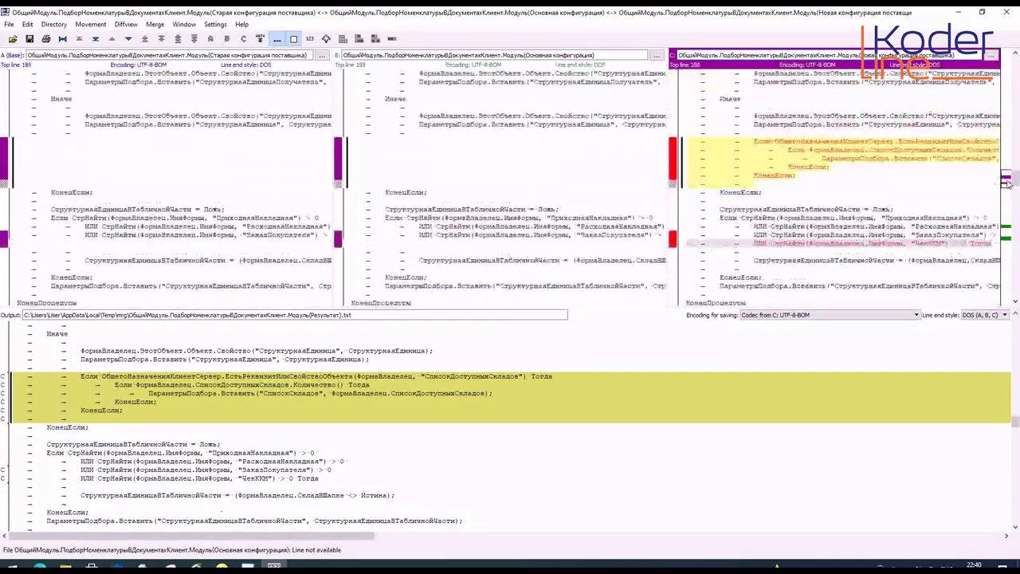
scroll(1005, 182, down, 3)
scroll(1005, 182, up, 3)
scroll(1006, 183, down, 1)
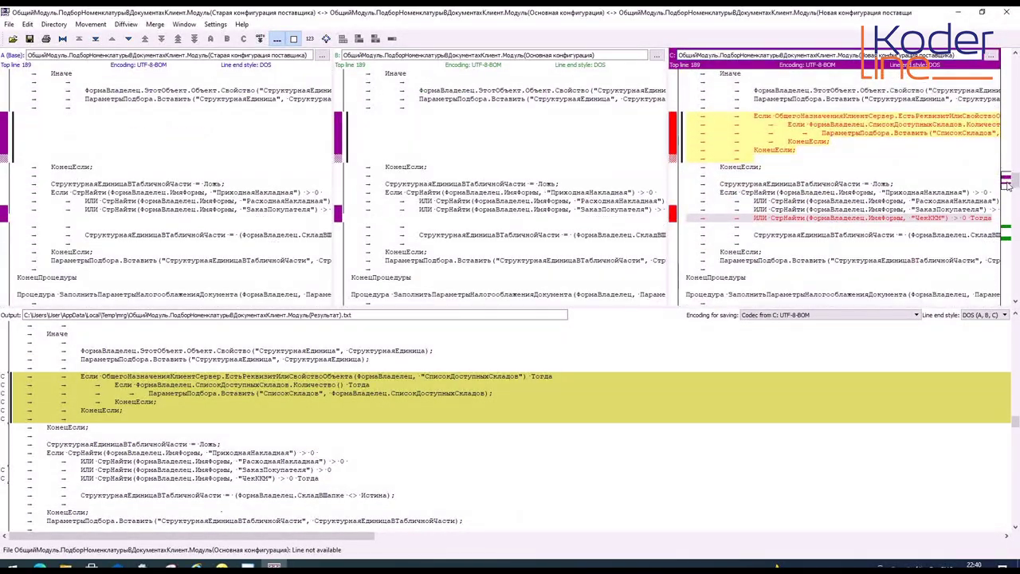
scroll(1007, 187, up, 1)
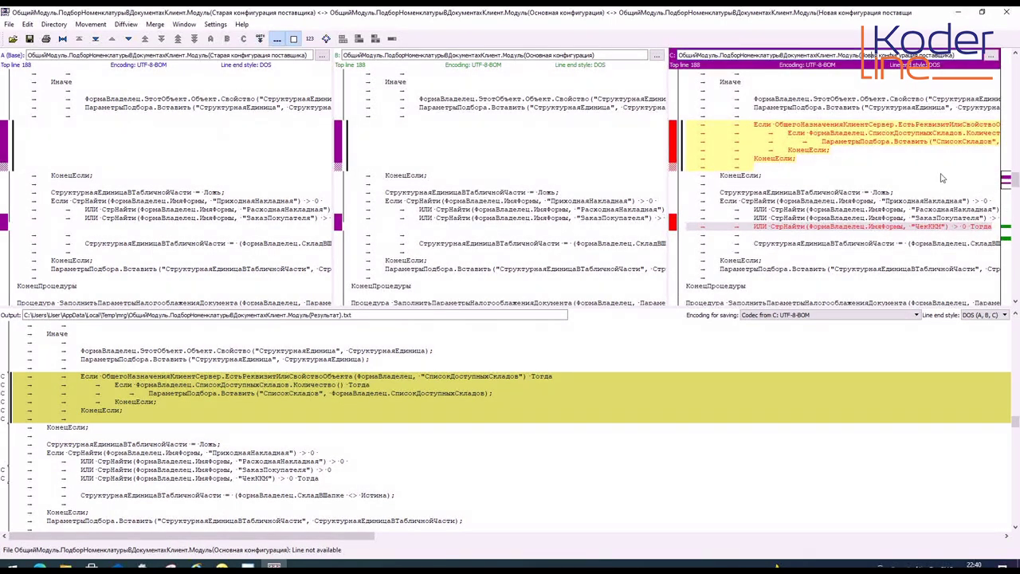
click(770, 144)
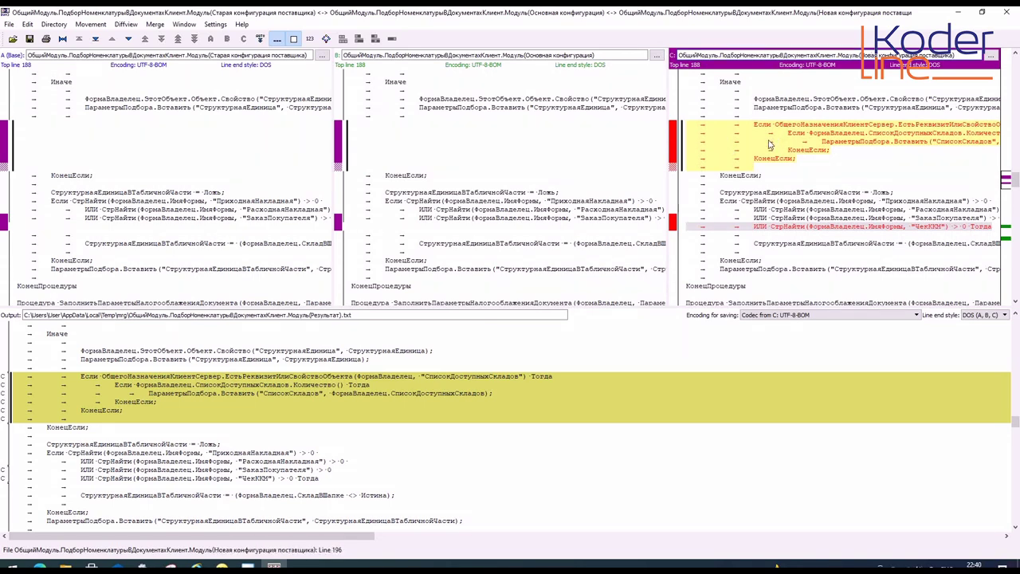
scroll(770, 147, up, 2)
scroll(757, 148, down, 1)
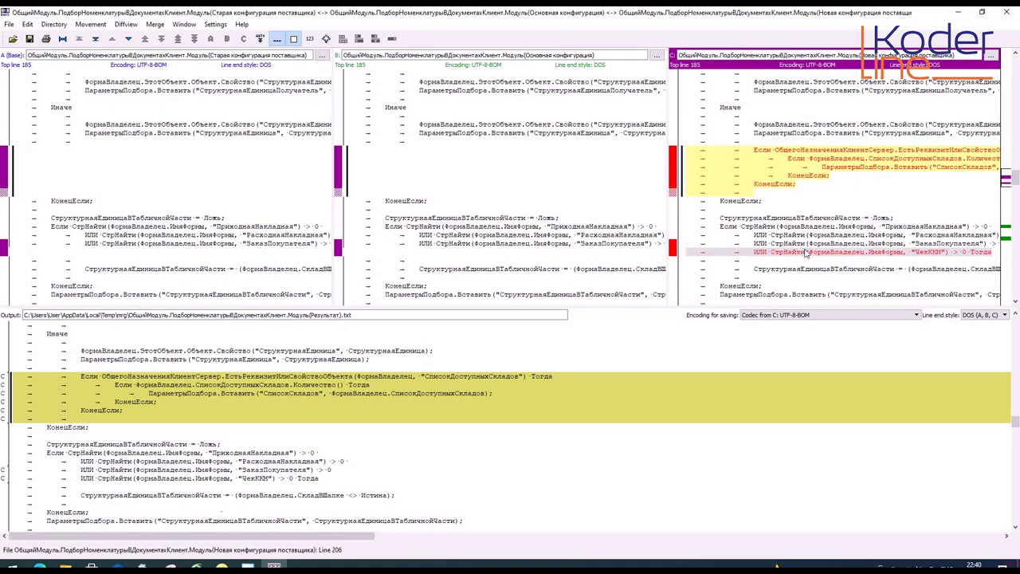
Examine the custom change at the start of the ЗаполнитьВидыЦен procedure in the main configuration against both vendor versions.
scroll(805, 254, down, 1)
drag(1008, 183, 1013, 229)
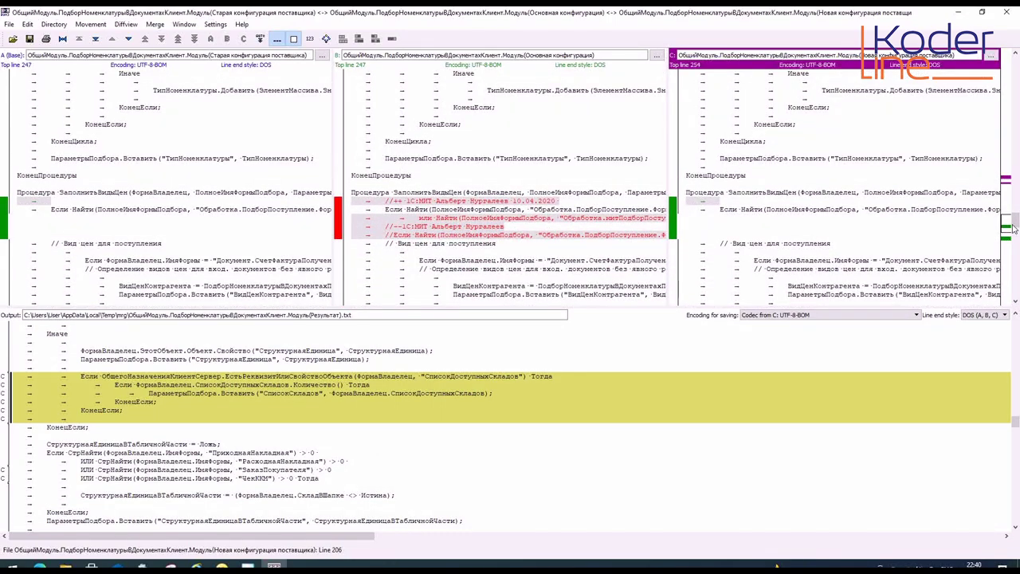